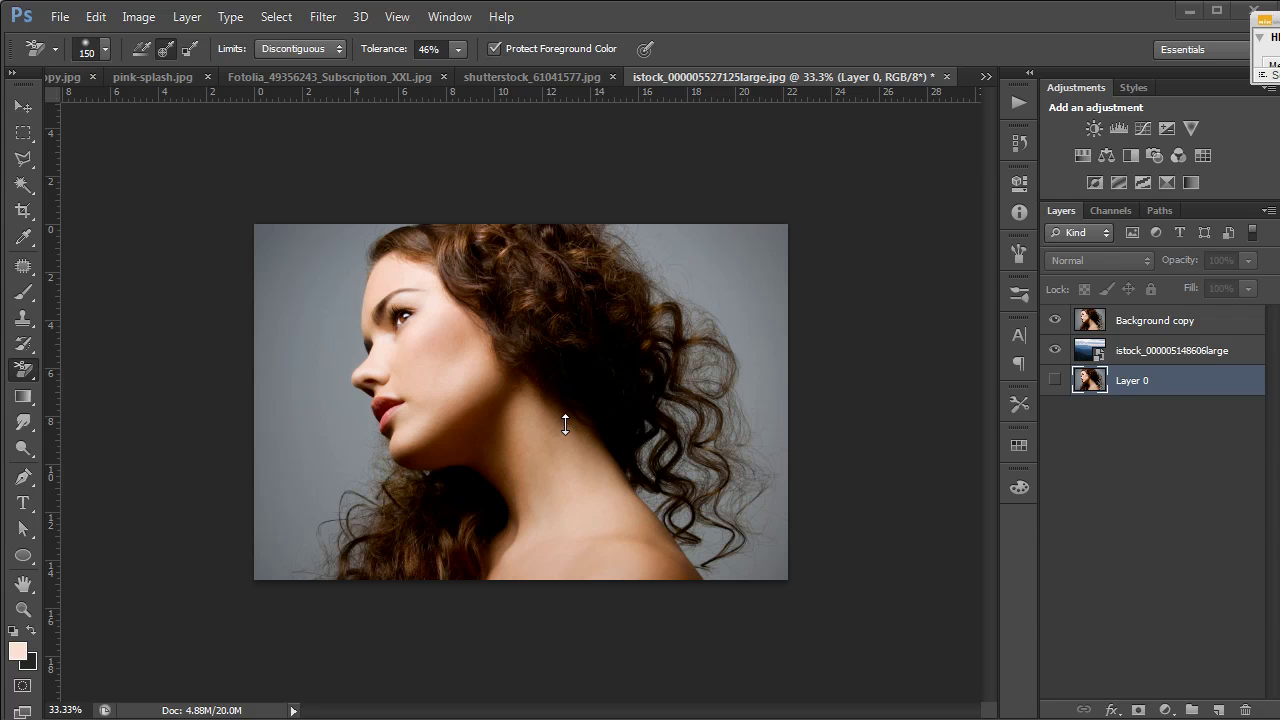
Zoom the portrait view in to 50% with the Zoom tool
left_click(24, 106)
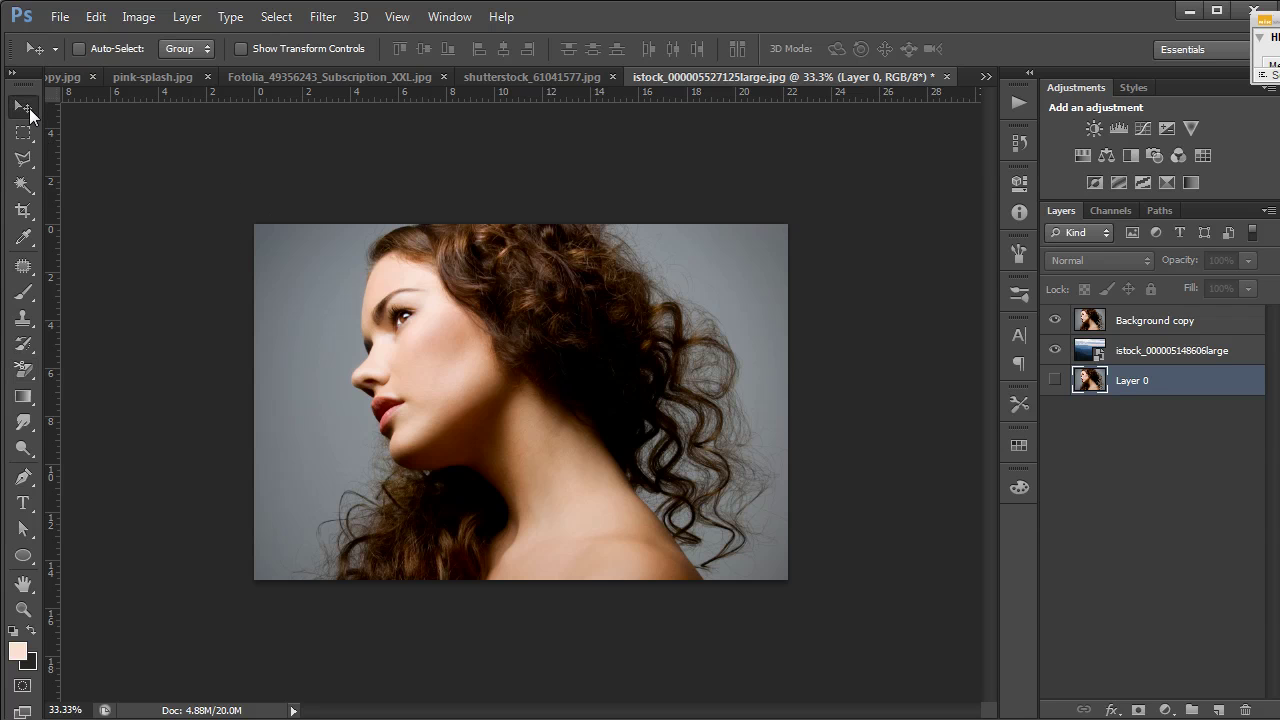
key("z")
left_click(628, 411)
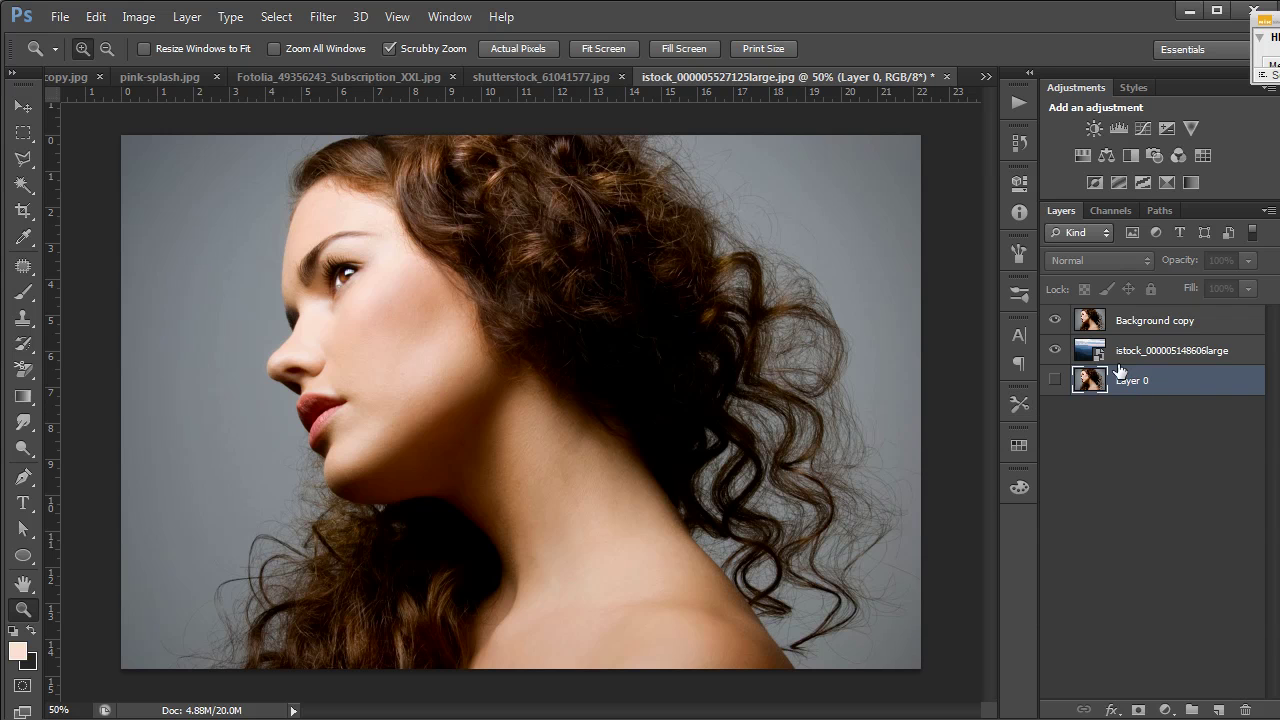
left_click(1122, 332)
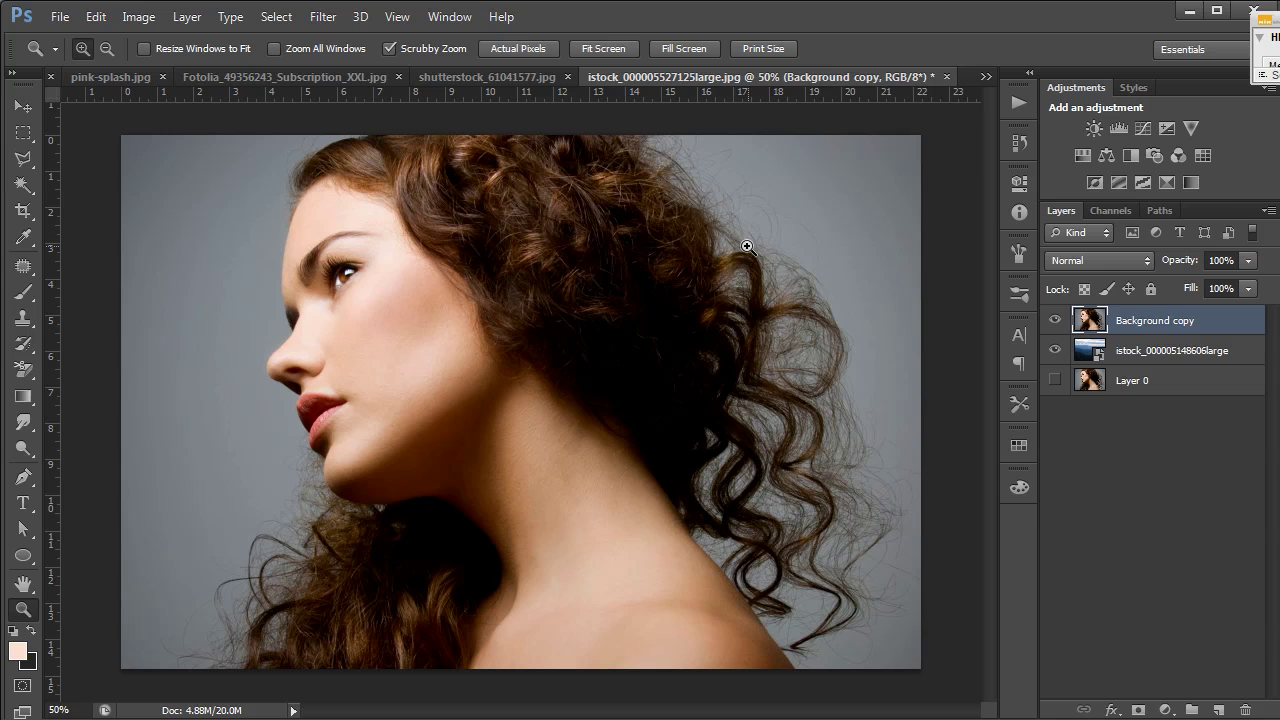
left_click(1055, 322)
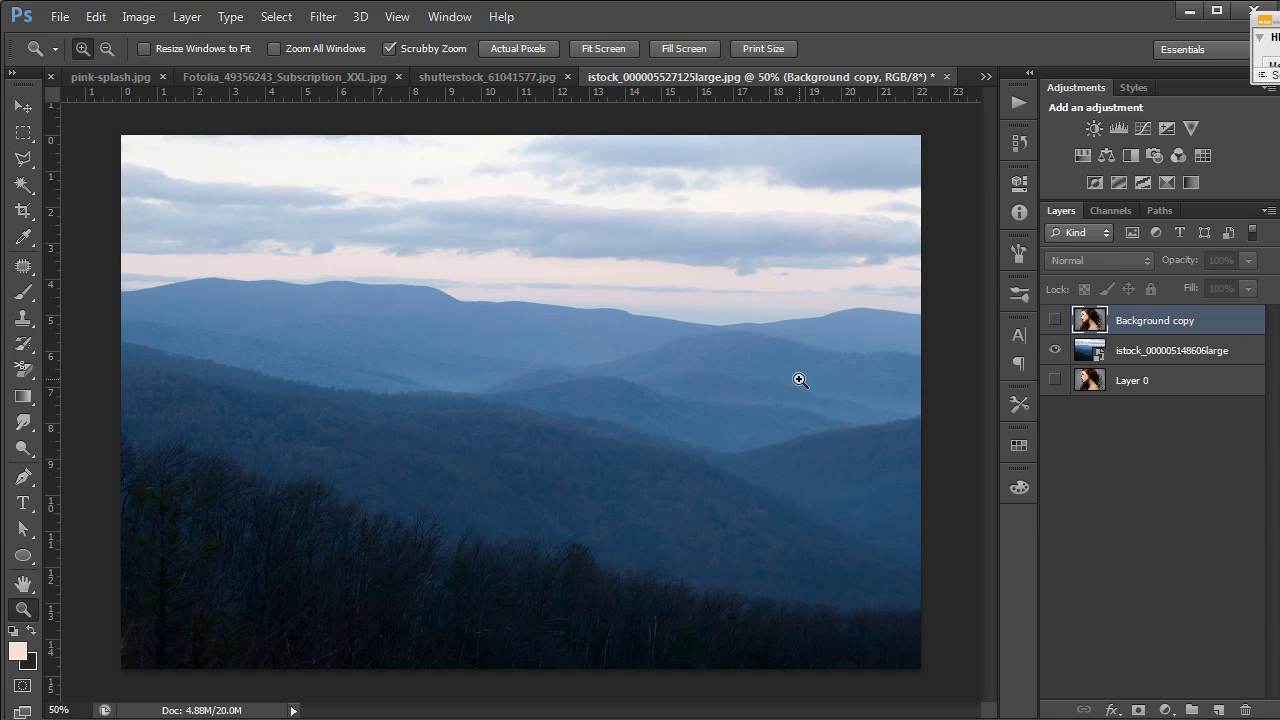
left_click(1055, 320)
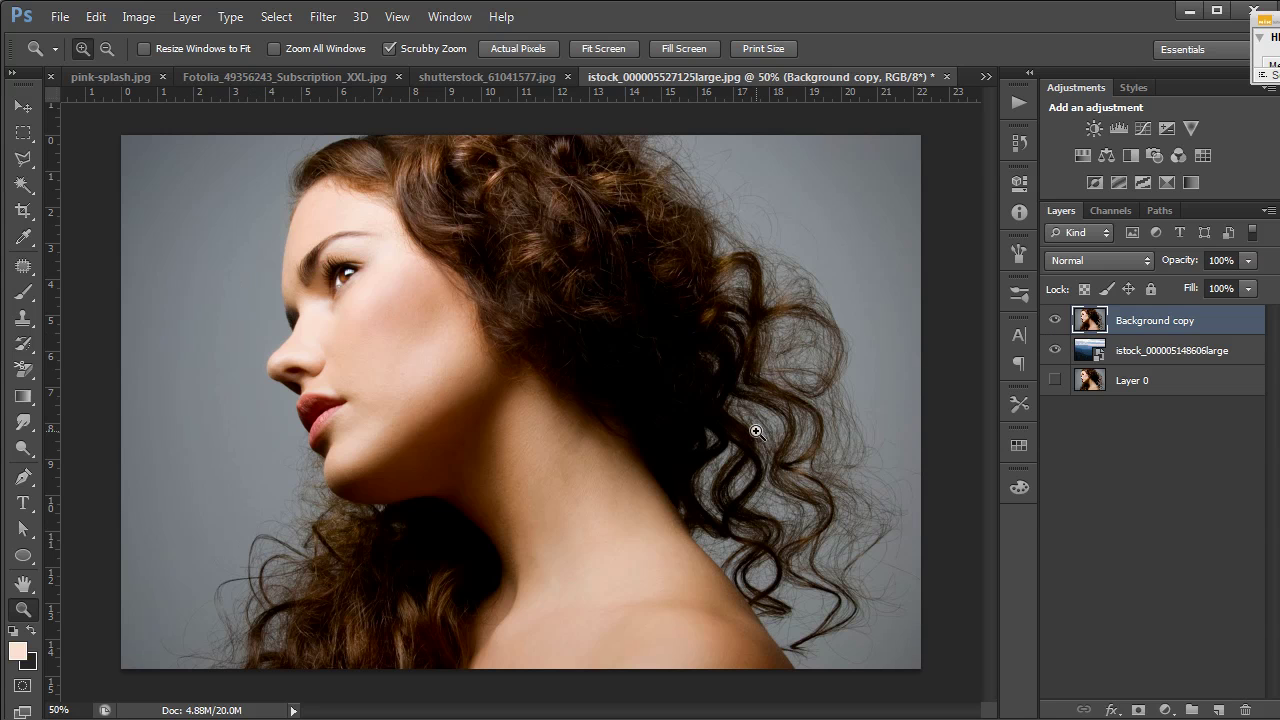
left_click(1055, 320)
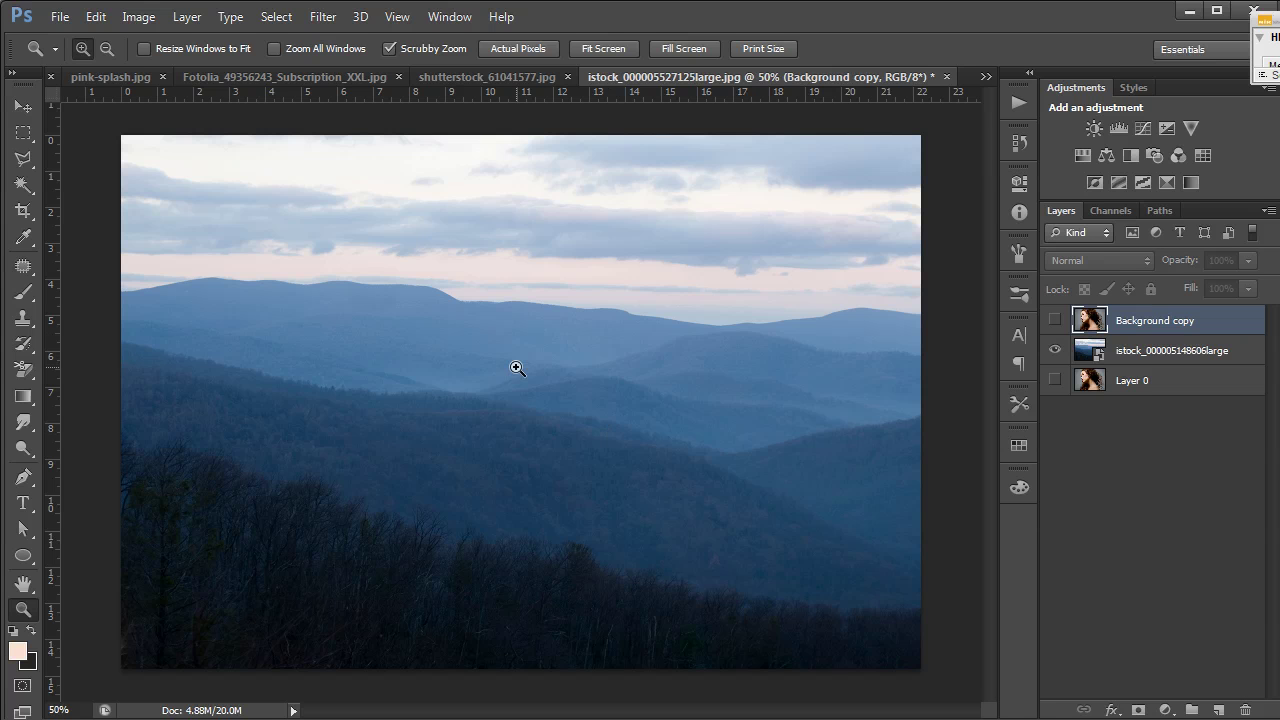
left_click(1055, 320)
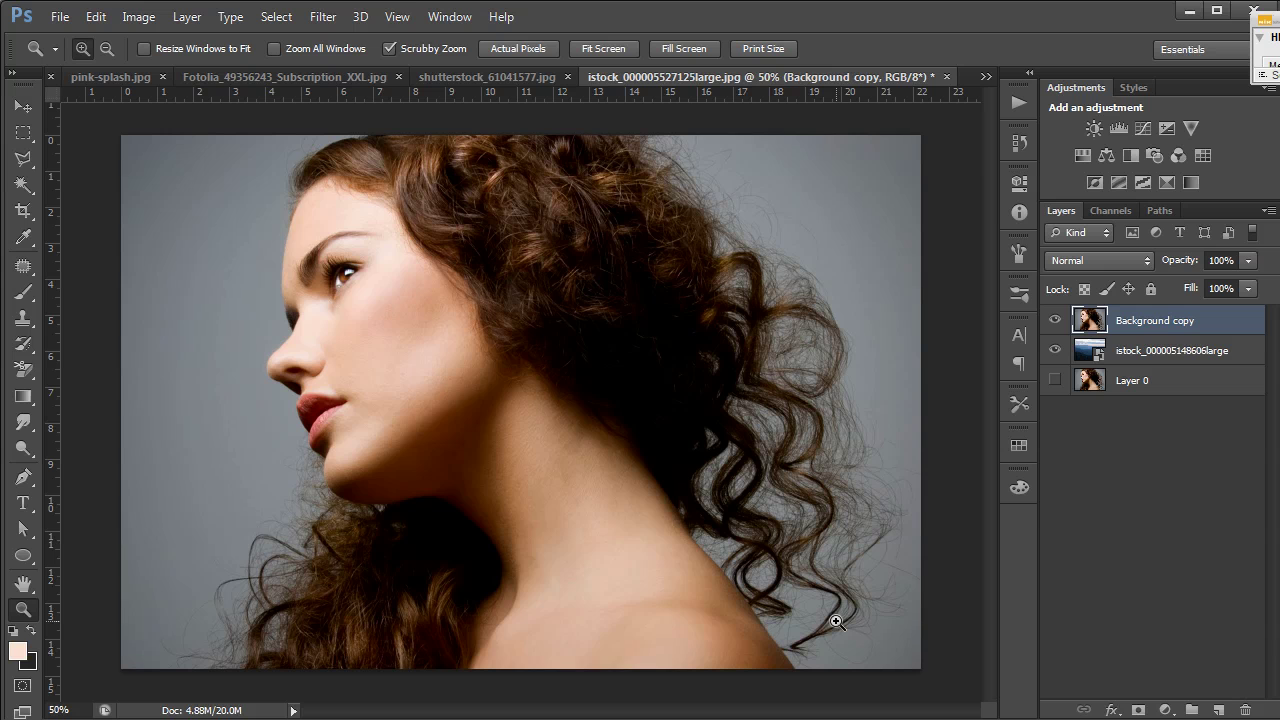
Select the Background Eraser and confirm its 150 px brush with Pen Pressure tolerance
left_click(17, 370)
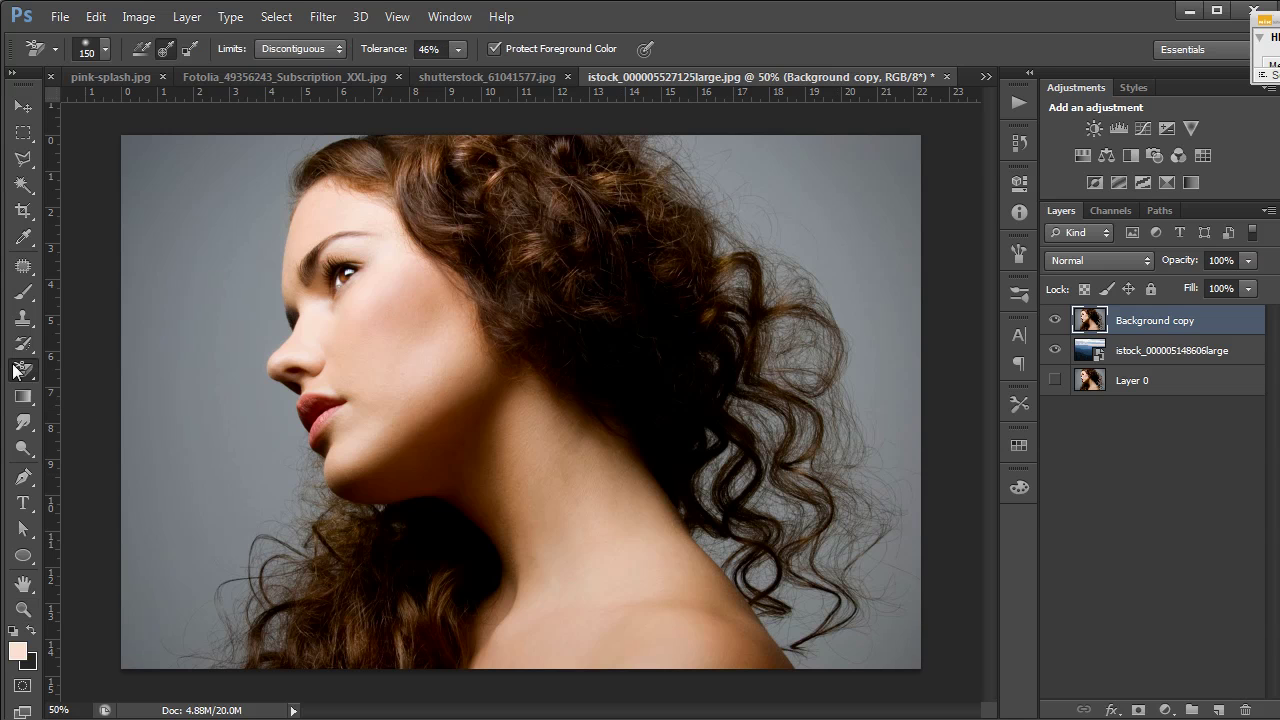
left_click(17, 370)
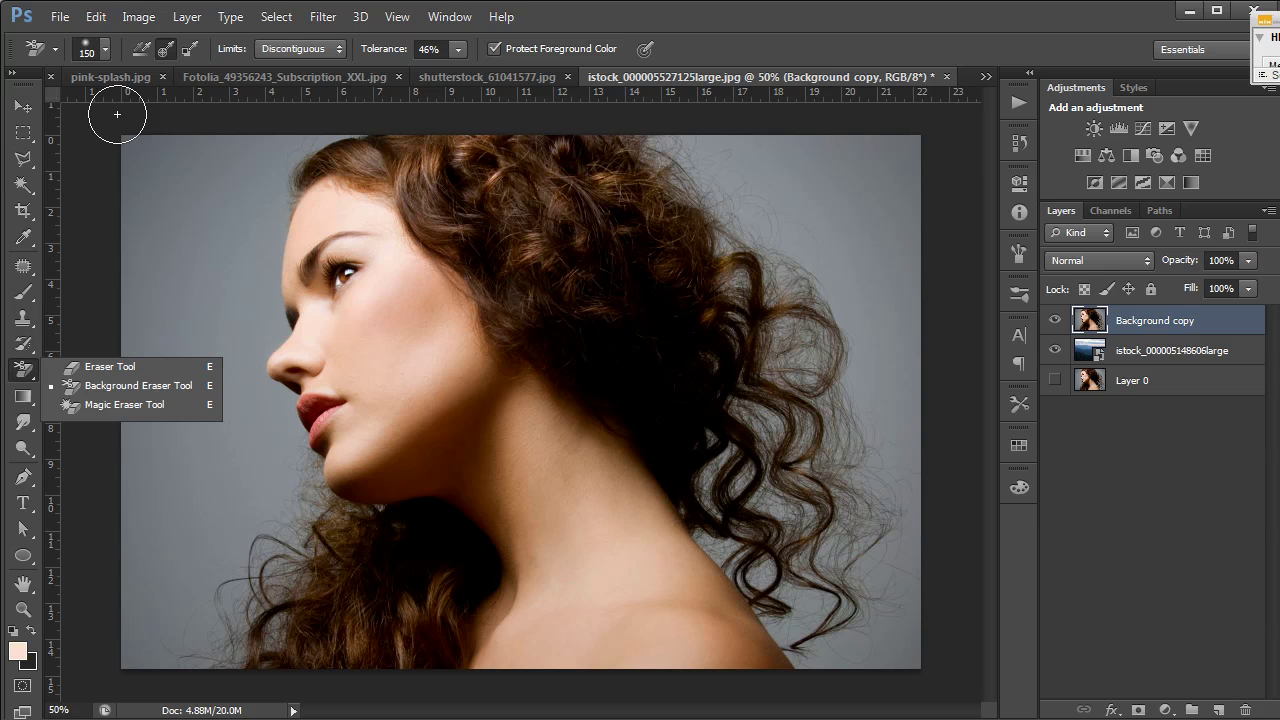
left_click(733, 33)
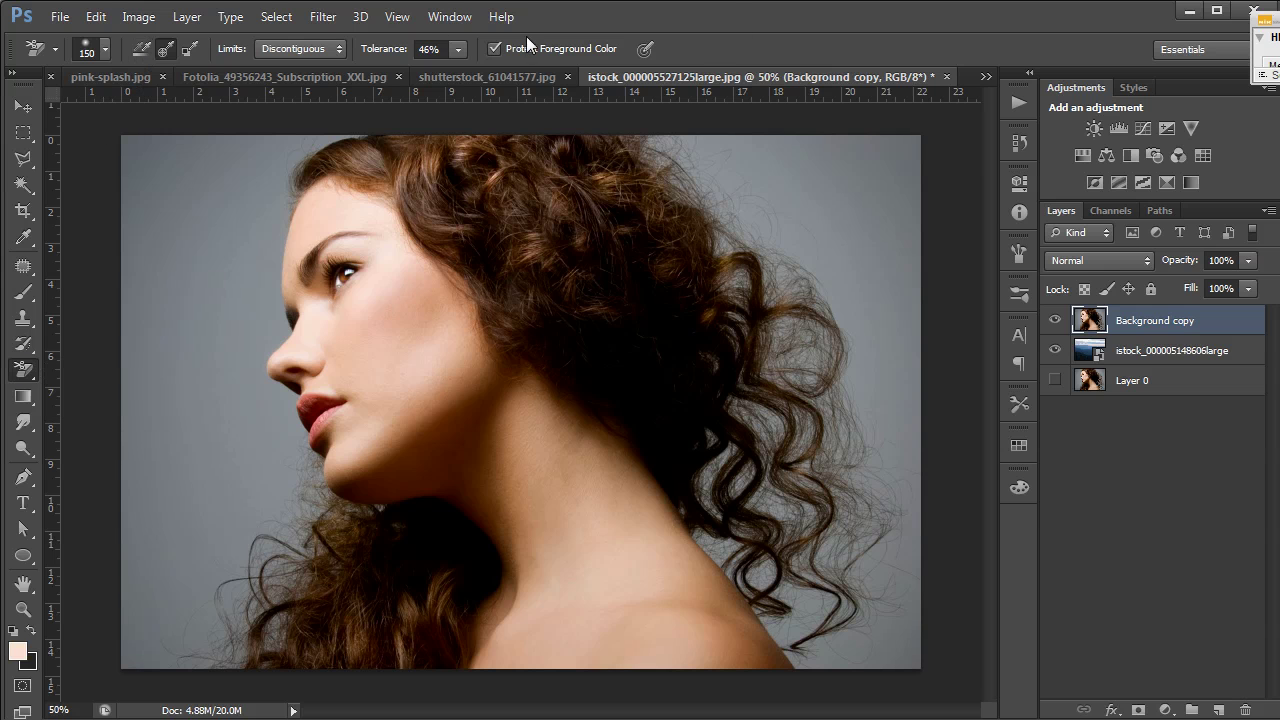
left_click(107, 50)
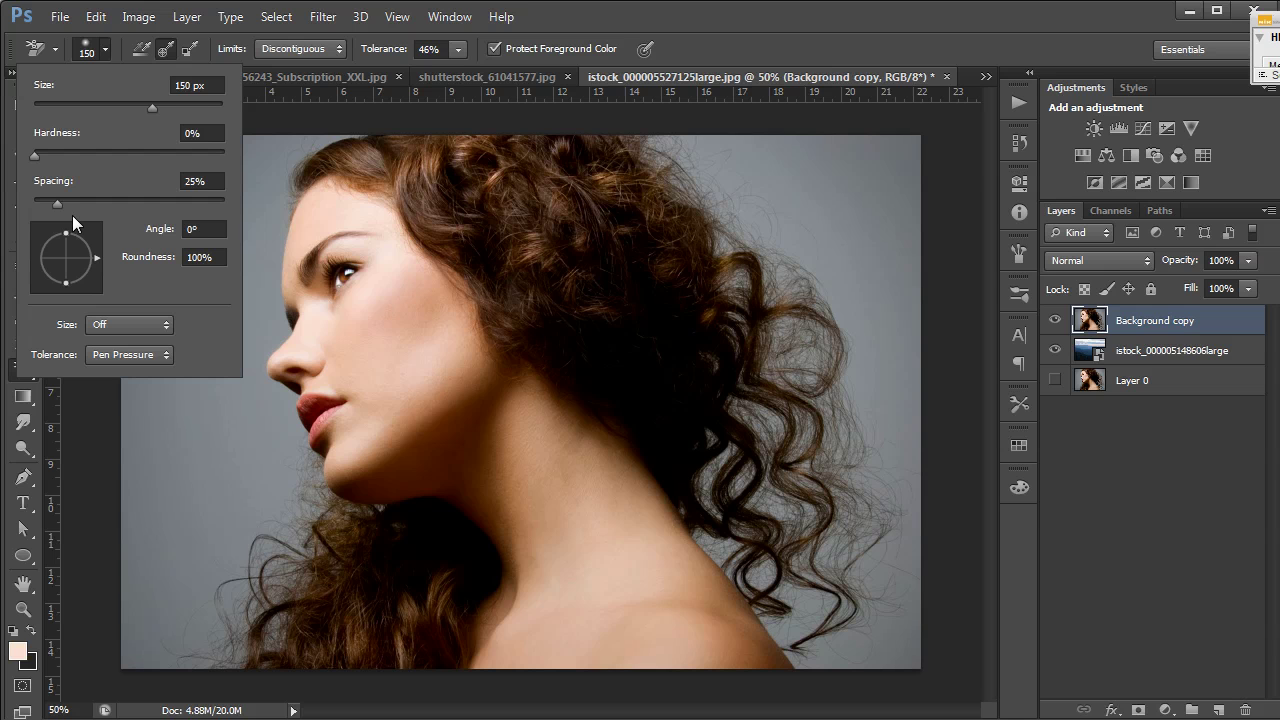
left_click(131, 354)
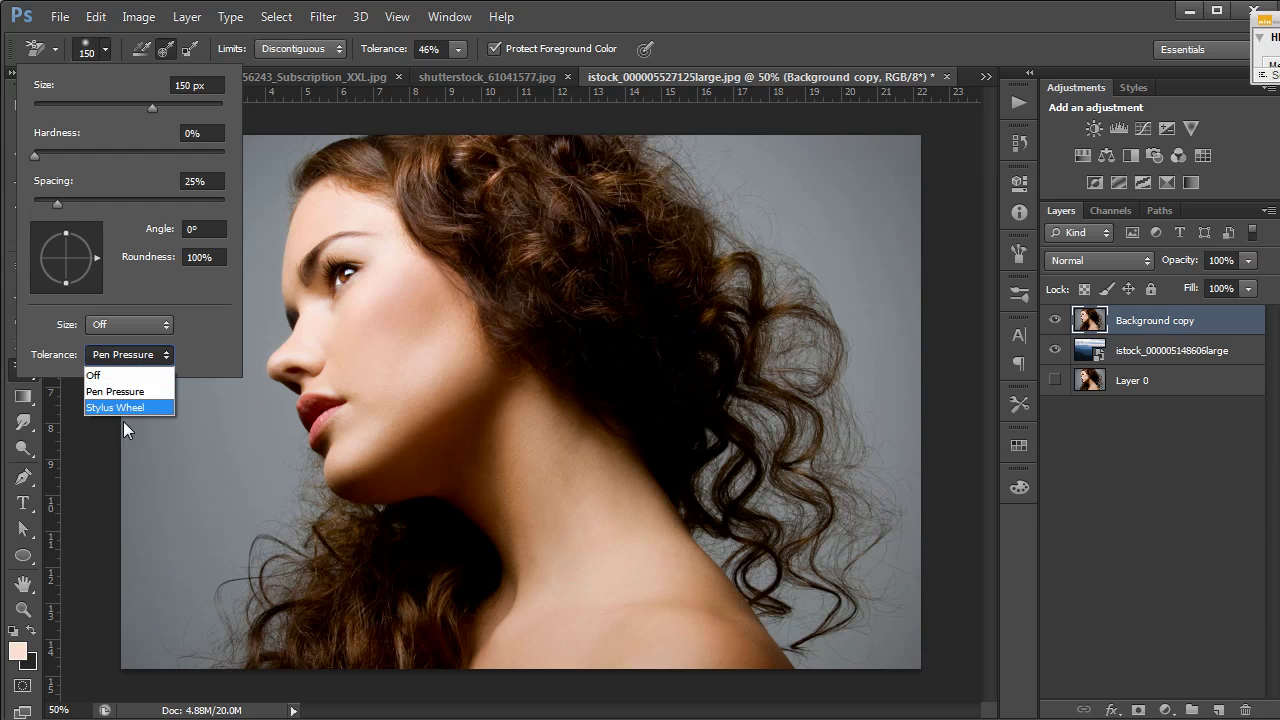
left_click(118, 354)
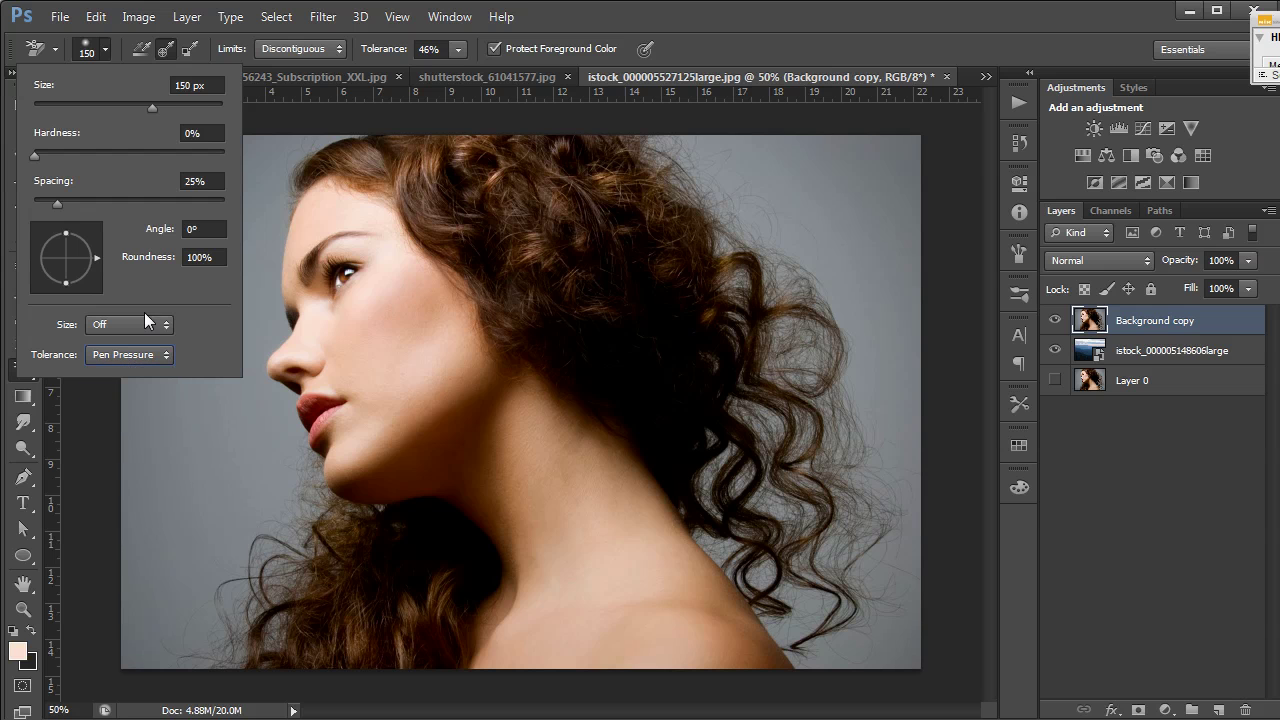
left_click(102, 53)
Set the eraser's sampling to Continuous
left_click(140, 50)
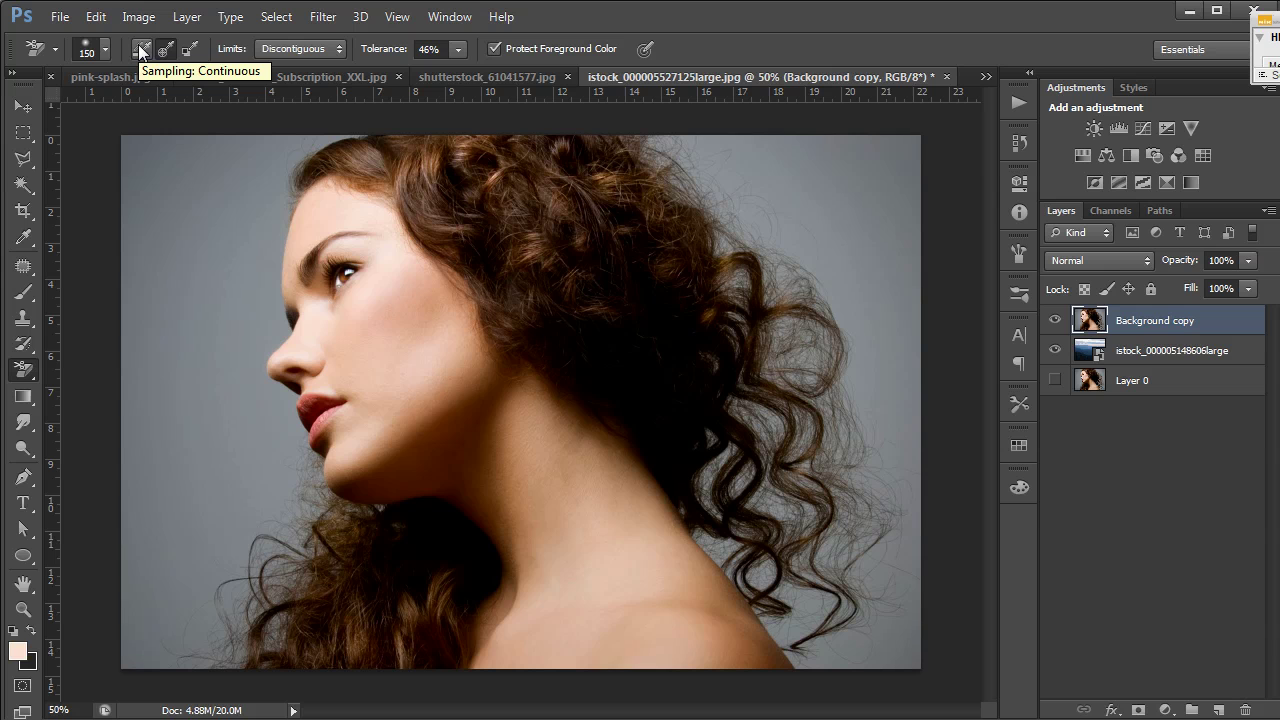
left_click(164, 48)
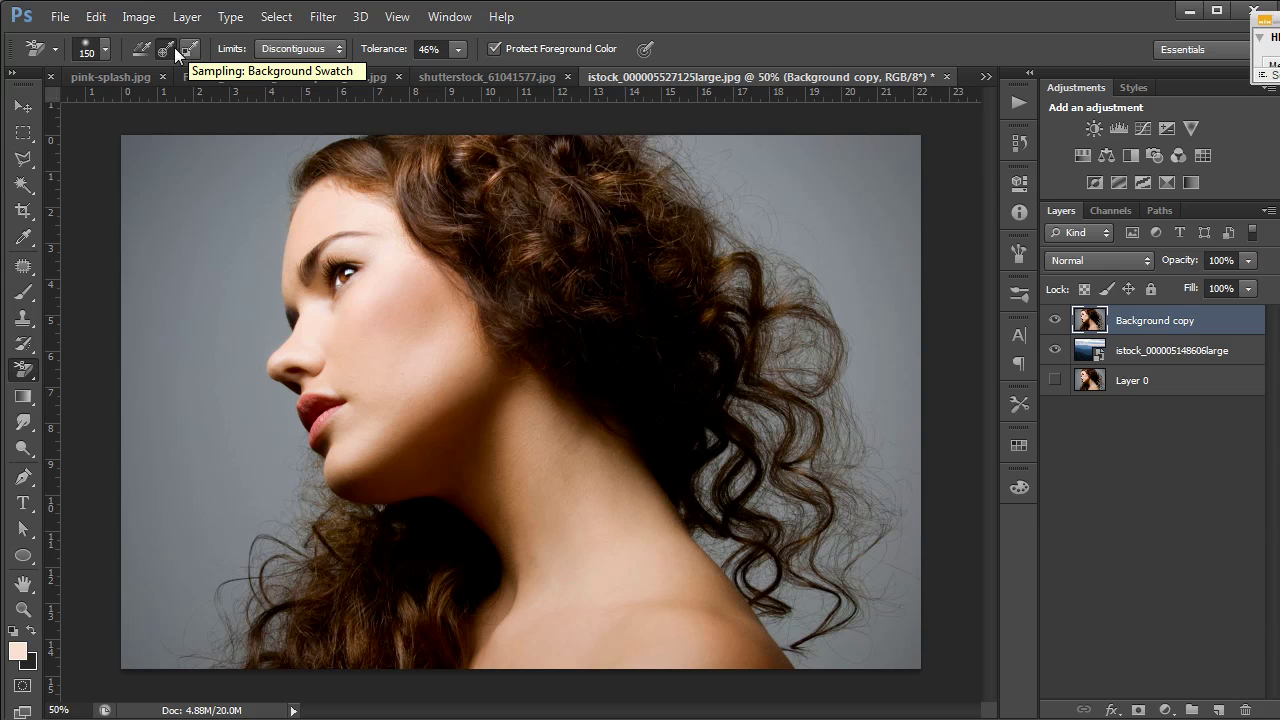
left_click(141, 51)
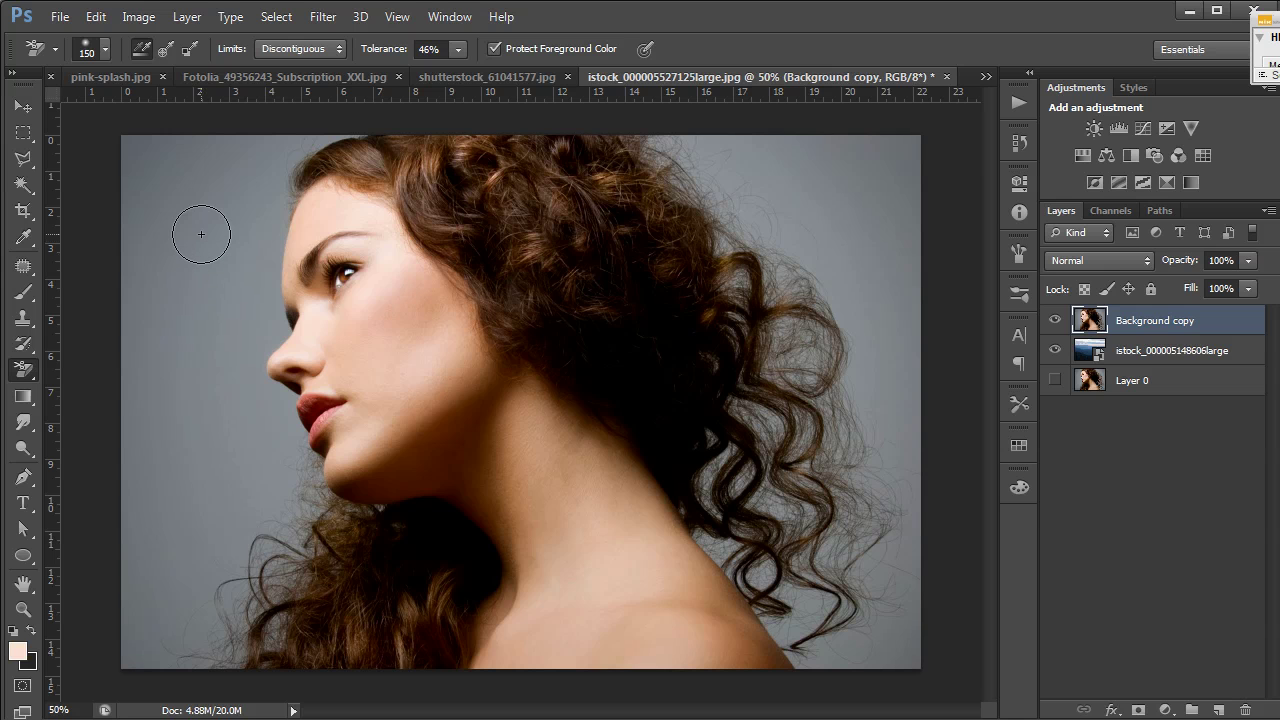
mouse_move(201, 234)
left_mouse_down()
mouse_move(263, 231)
mouse_move(260, 277)
mouse_move(271, 171)
mouse_move(266, 183)
mouse_move(296, 146)
mouse_move(303, 171)
mouse_move(345, 150)
mouse_move(378, 170)
mouse_move(311, 214)
mouse_move(282, 284)
mouse_move(343, 306)
mouse_move(372, 286)
mouse_move(376, 251)
mouse_move(346, 243)
mouse_move(297, 268)
left_mouse_up()
key("ctrl+z")
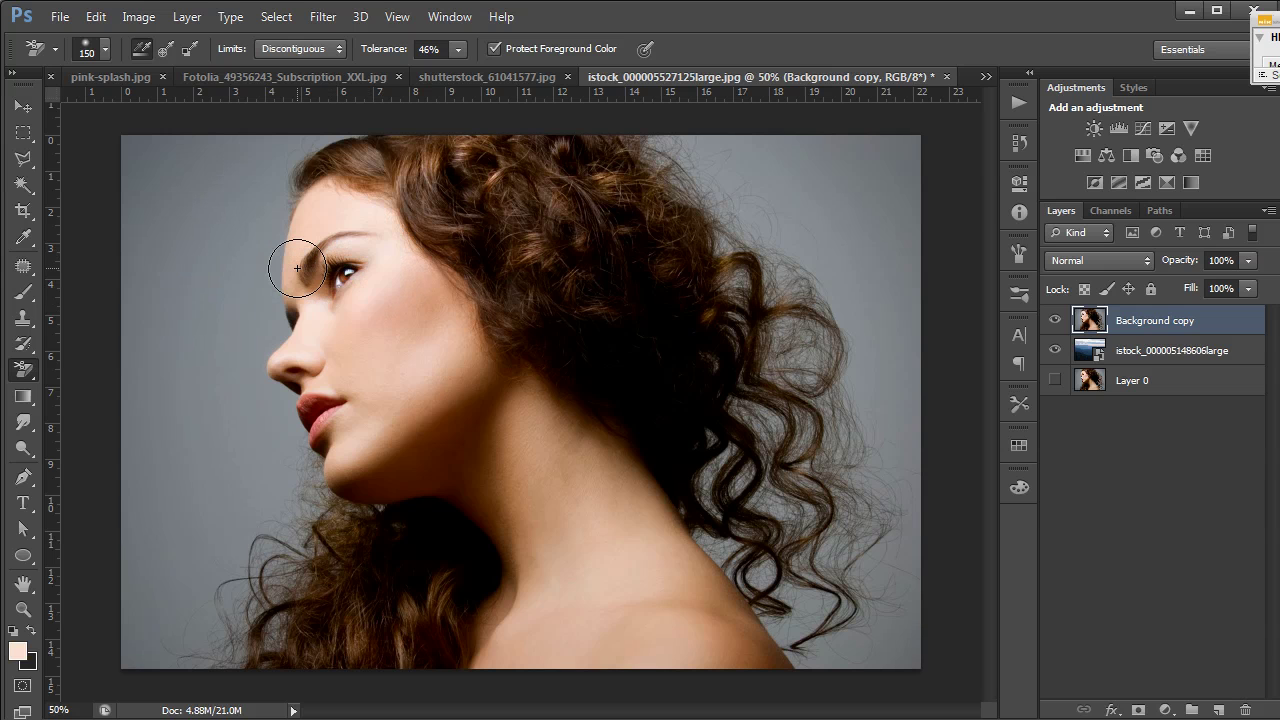
With Sampling set to Once, erase the grey backdrop at the top left and behind the neck, then show History
left_click(165, 52)
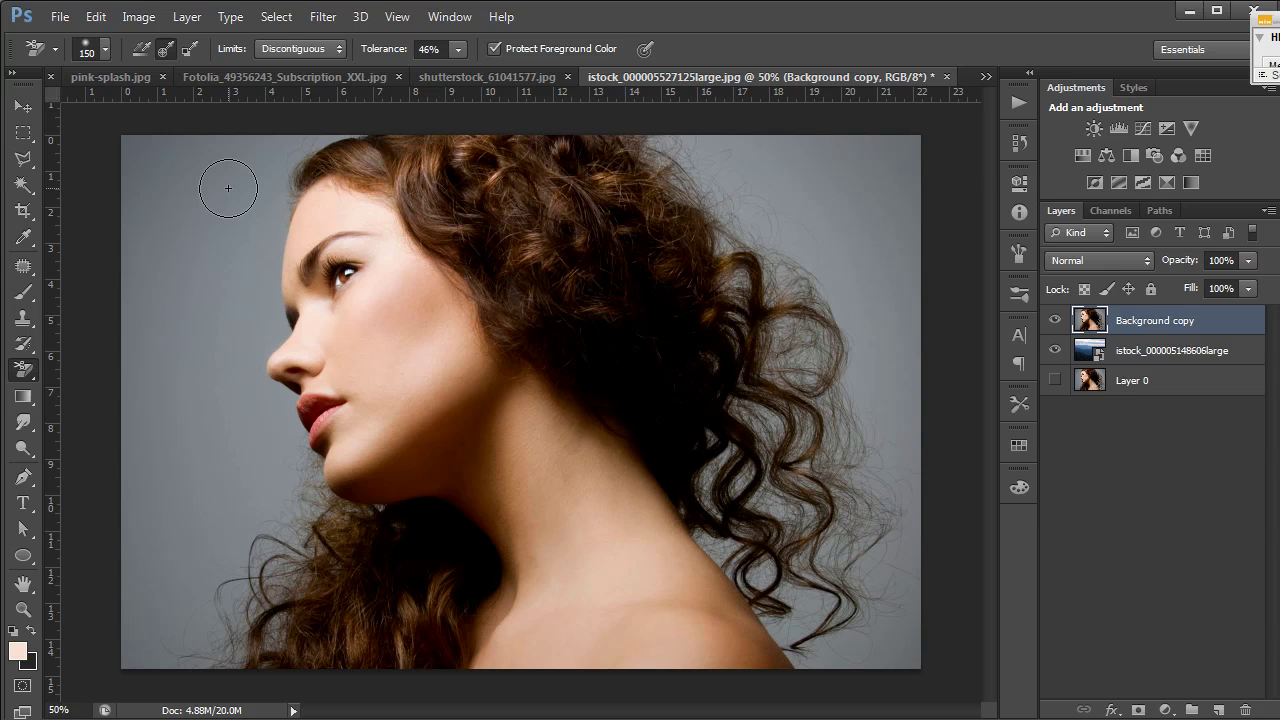
mouse_move(228, 188)
left_mouse_down()
mouse_move(236, 261)
mouse_move(269, 173)
mouse_move(307, 149)
mouse_move(263, 221)
mouse_move(236, 307)
mouse_move(271, 137)
left_mouse_up()
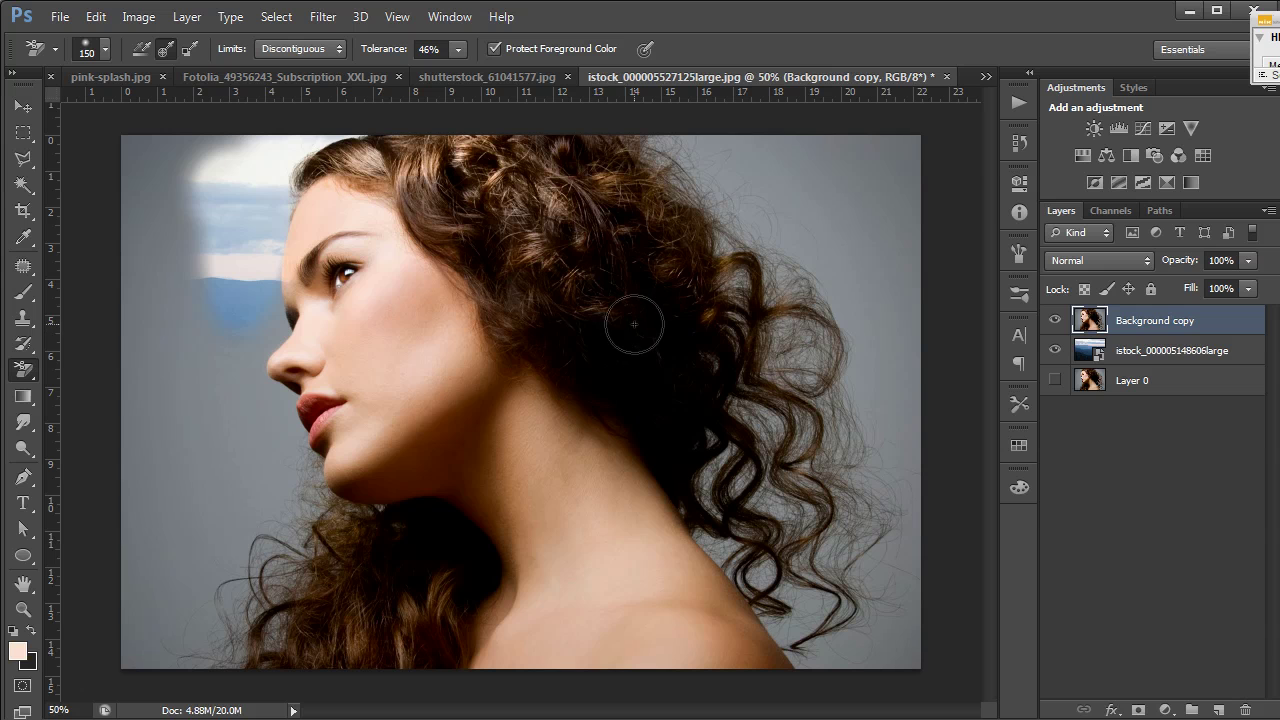
mouse_move(245, 150)
left_mouse_down()
mouse_move(183, 182)
mouse_move(193, 147)
mouse_move(145, 165)
mouse_move(142, 134)
mouse_move(125, 188)
mouse_move(128, 145)
mouse_move(143, 306)
mouse_move(201, 207)
mouse_move(186, 335)
left_mouse_up()
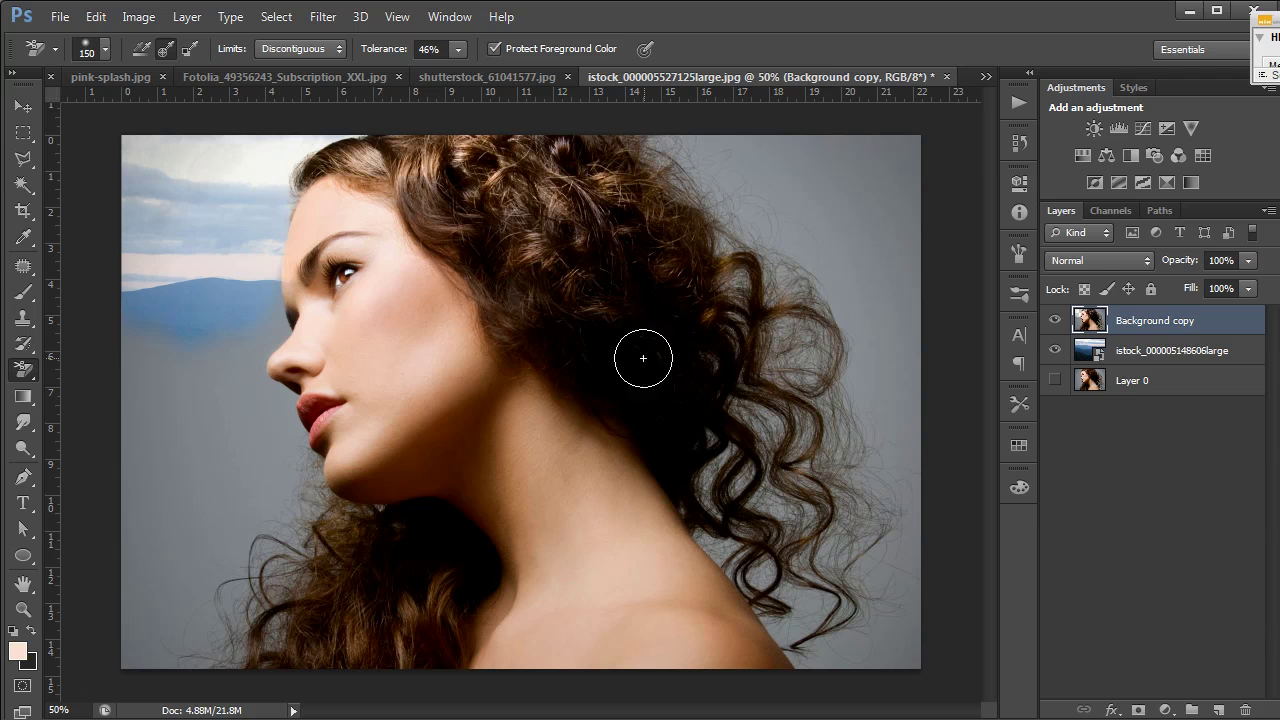
mouse_move(643, 358)
left_mouse_down()
mouse_move(693, 481)
mouse_move(727, 429)
mouse_move(717, 364)
mouse_move(680, 326)
mouse_move(696, 385)
mouse_move(725, 394)
mouse_move(706, 374)
mouse_move(554, 326)
mouse_move(542, 291)
mouse_move(602, 269)
mouse_move(576, 297)
left_mouse_up()
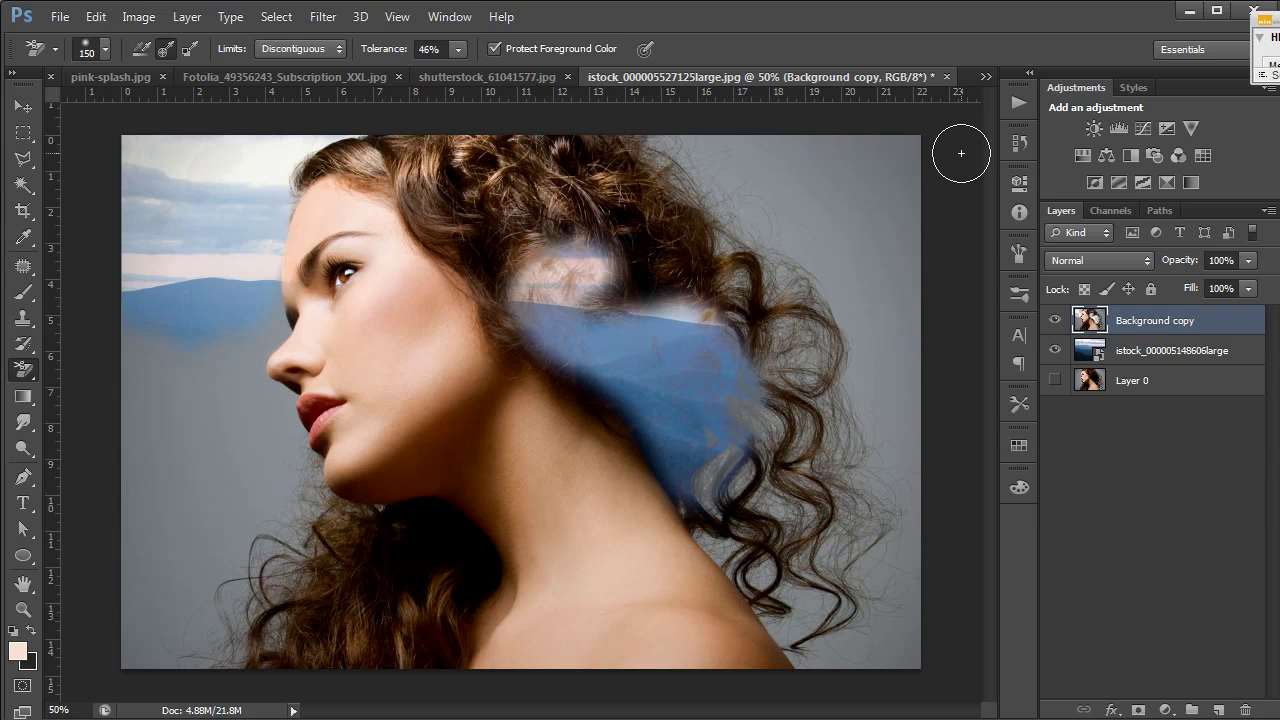
left_click(1012, 147)
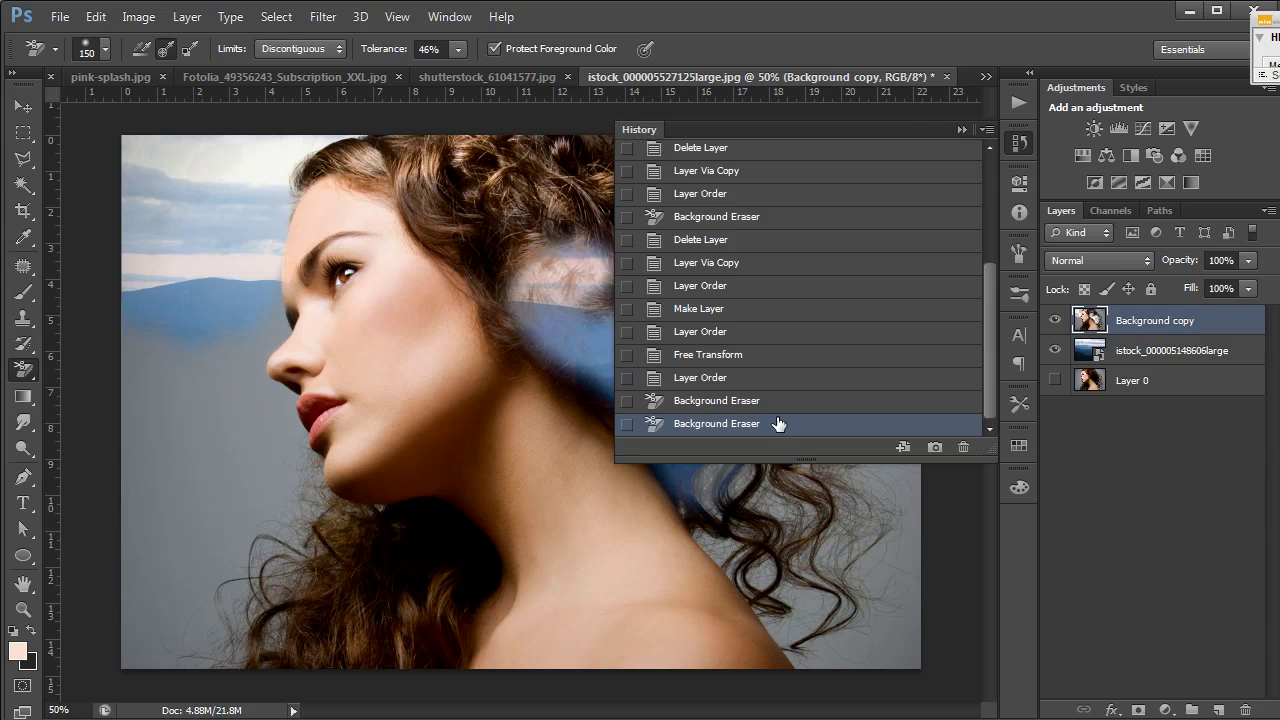
Revert the eraser strokes, set Sampling to Background Swatch, and select the Background copy layer
left_click(784, 379)
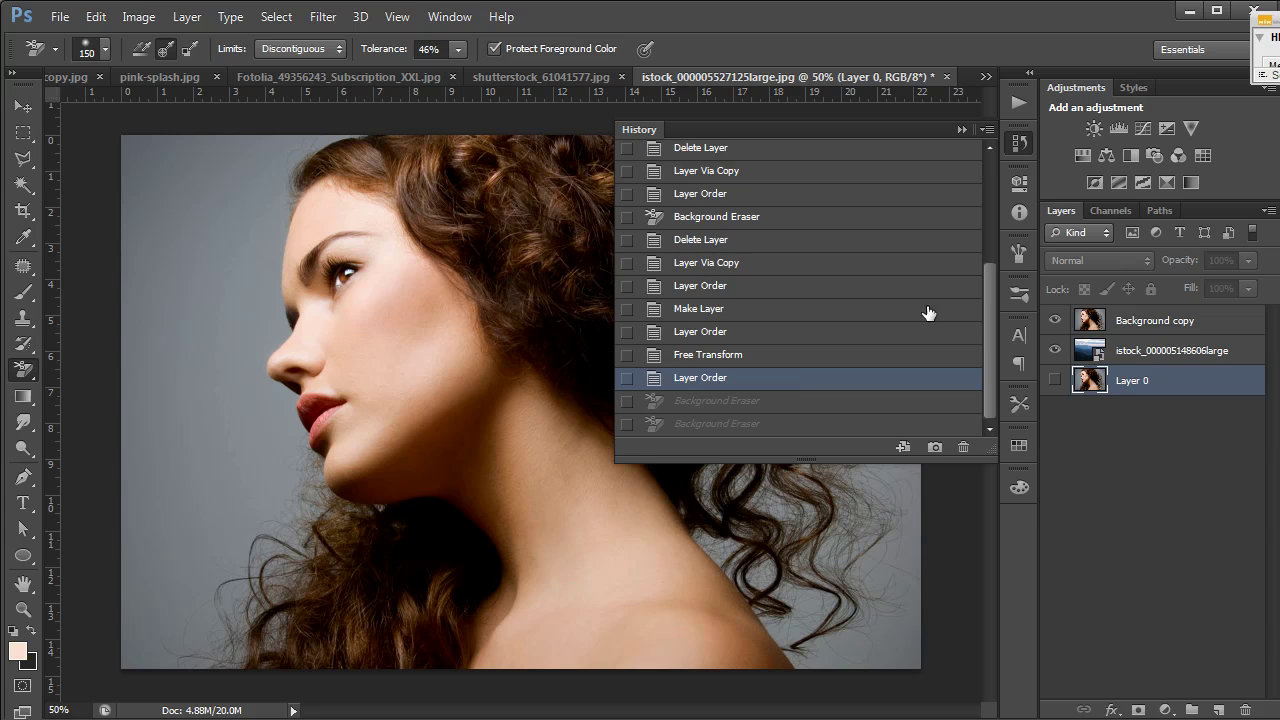
left_click(1023, 144)
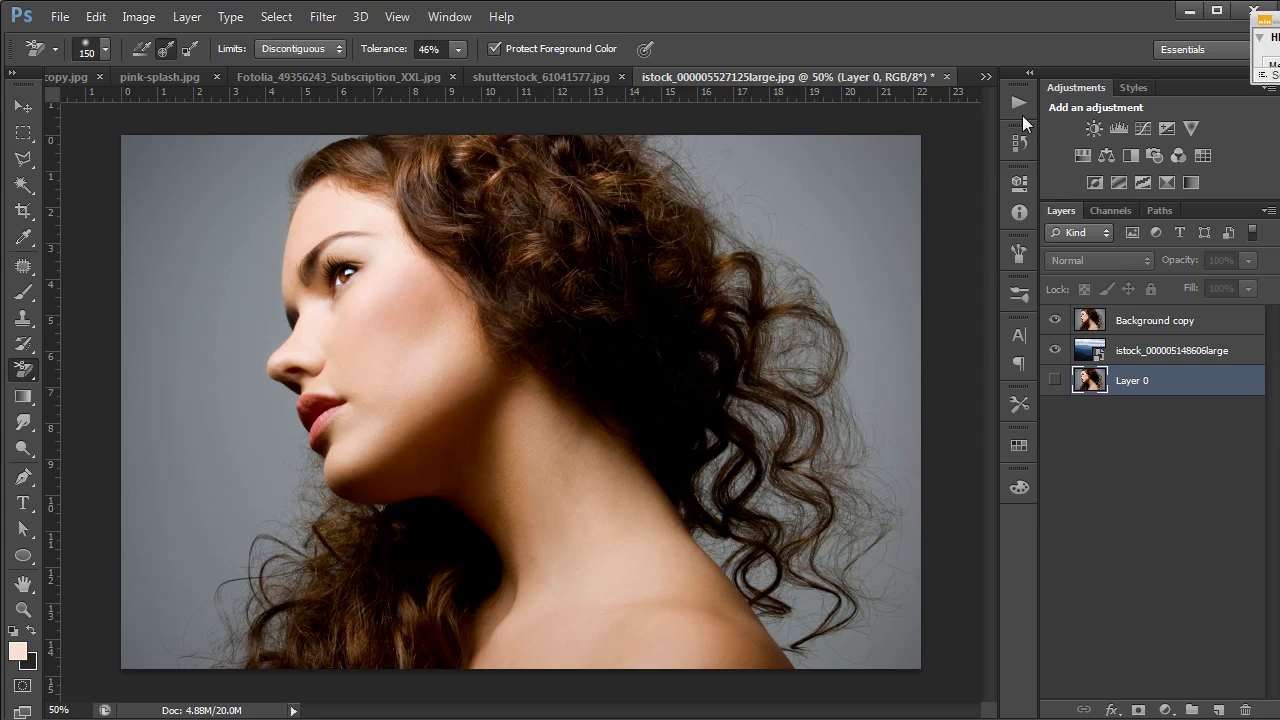
left_click(184, 48)
left_click(1112, 325)
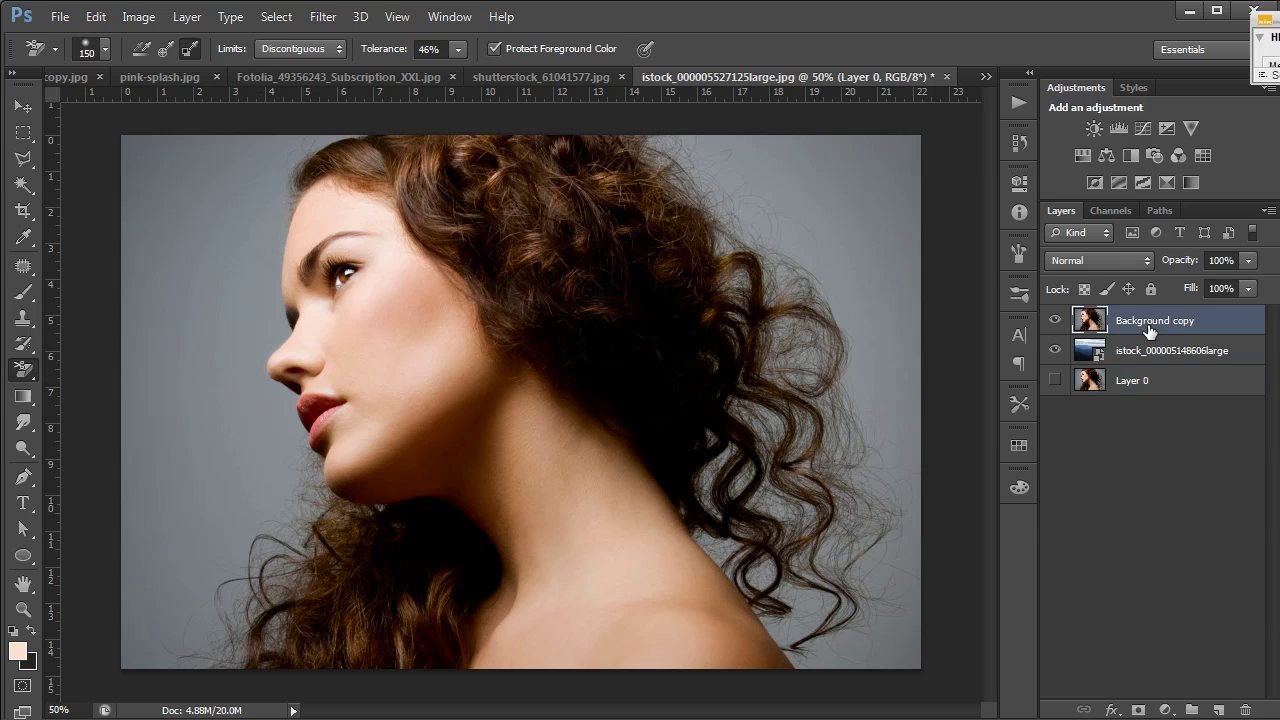
Eyedrop the grey backdrop to set the background colour to 878c92
left_click(30, 664)
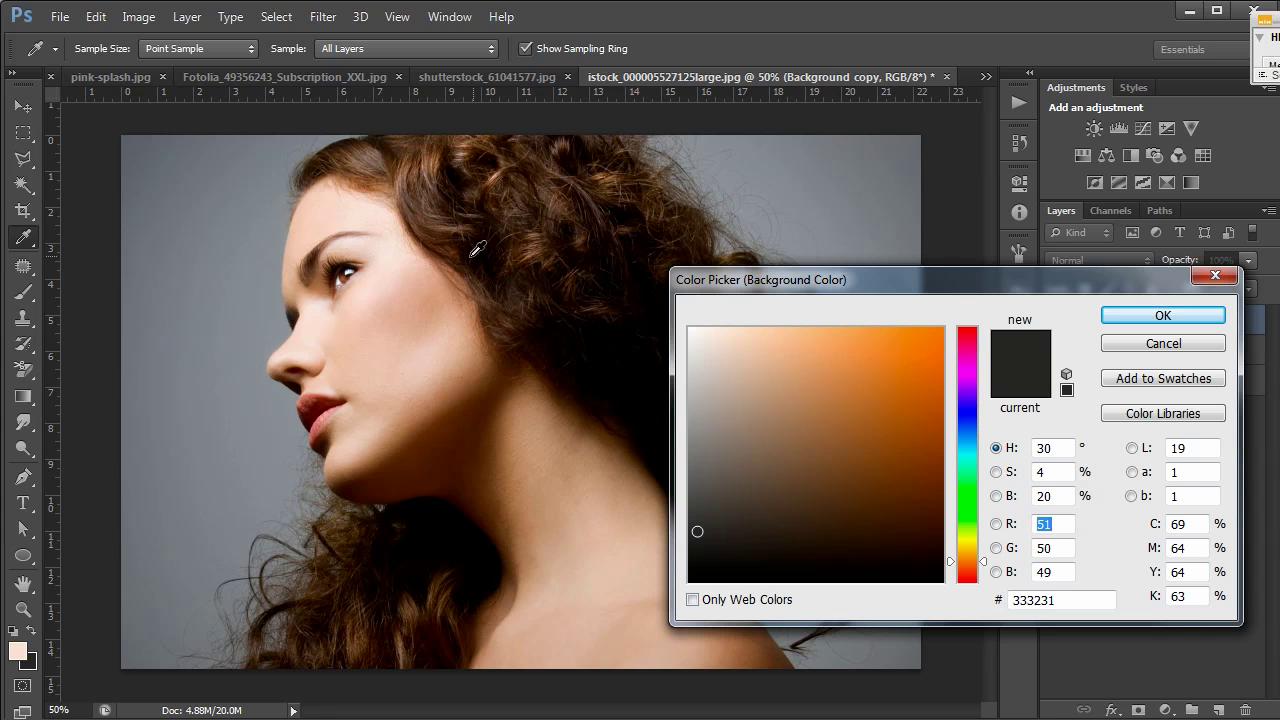
left_click(232, 234)
left_click(226, 220)
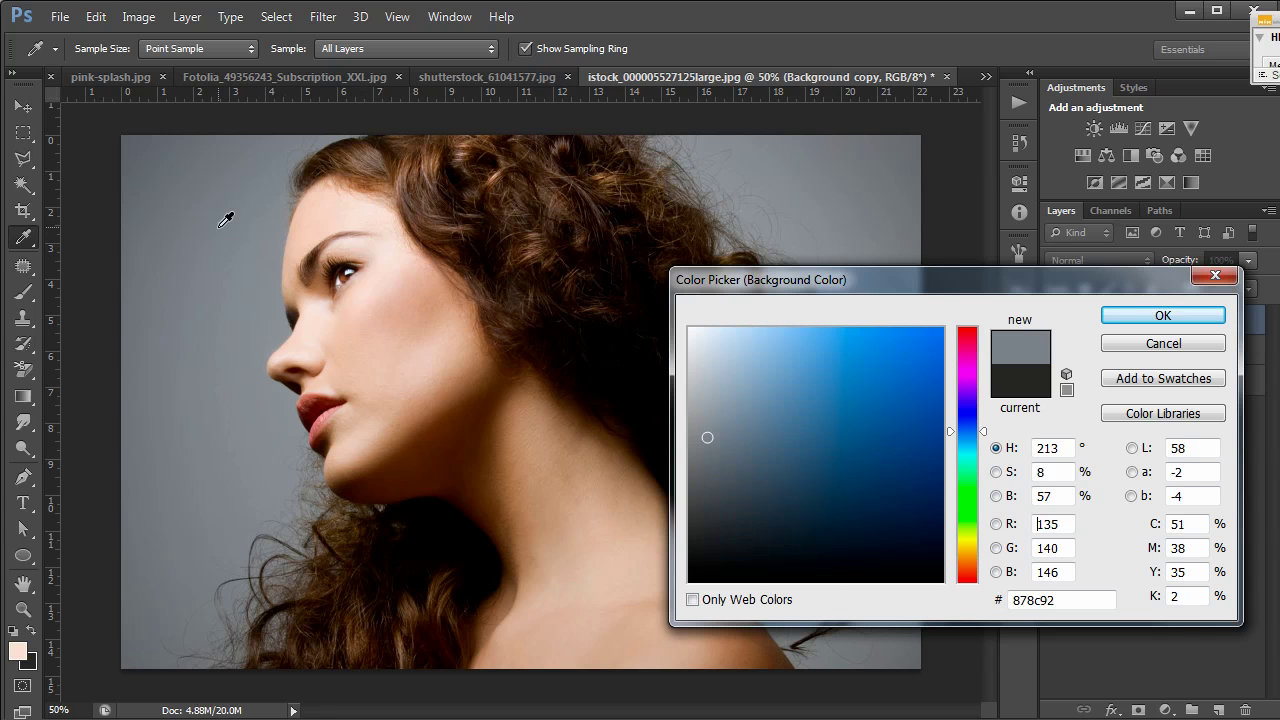
left_click(1125, 313)
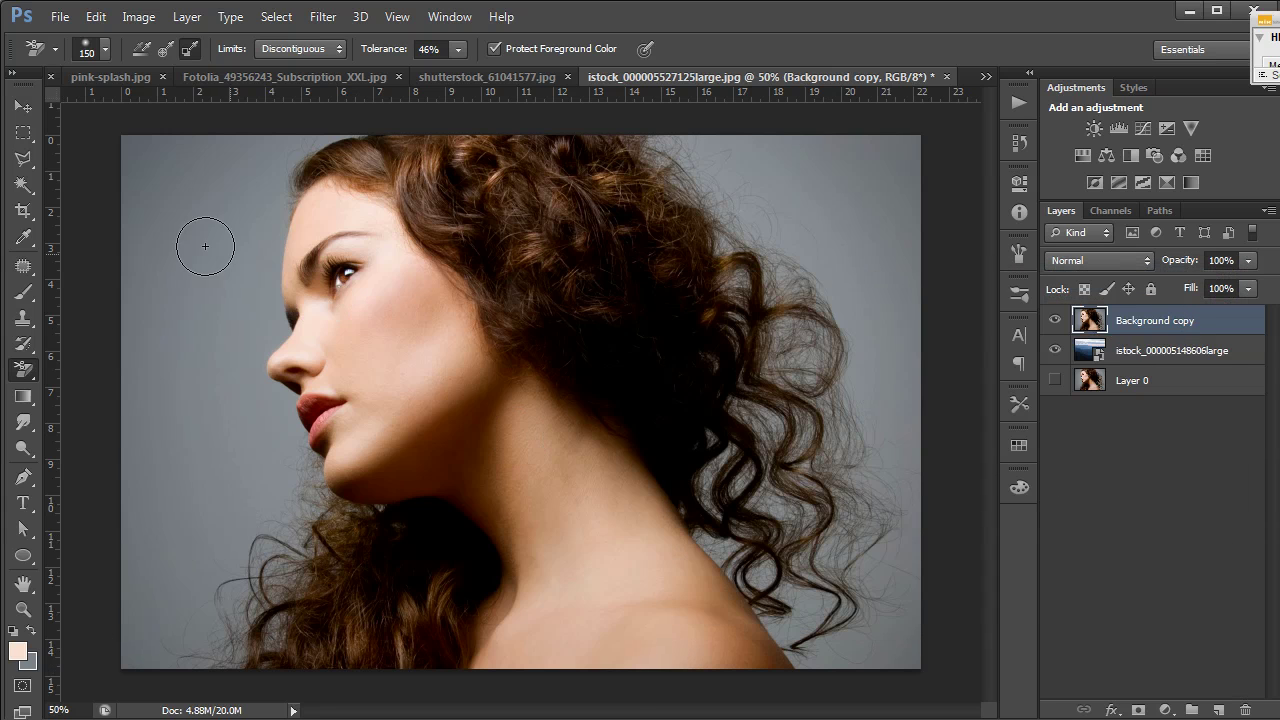
Erase a stroke down the upper-left backdrop, then undo it
mouse_move(229, 190)
left_mouse_down()
mouse_move(223, 323)
mouse_move(275, 142)
mouse_move(203, 279)
mouse_move(167, 133)
mouse_move(254, 65)
mouse_move(180, 263)
mouse_move(127, 118)
mouse_move(143, 353)
mouse_move(211, 459)
mouse_move(203, 352)
mouse_move(179, 498)
mouse_move(244, 592)
mouse_move(215, 459)
mouse_move(228, 424)
mouse_move(273, 542)
mouse_move(267, 608)
mouse_move(264, 597)
mouse_move(254, 608)
mouse_move(264, 651)
mouse_move(193, 641)
mouse_move(190, 555)
mouse_move(238, 655)
left_mouse_up()
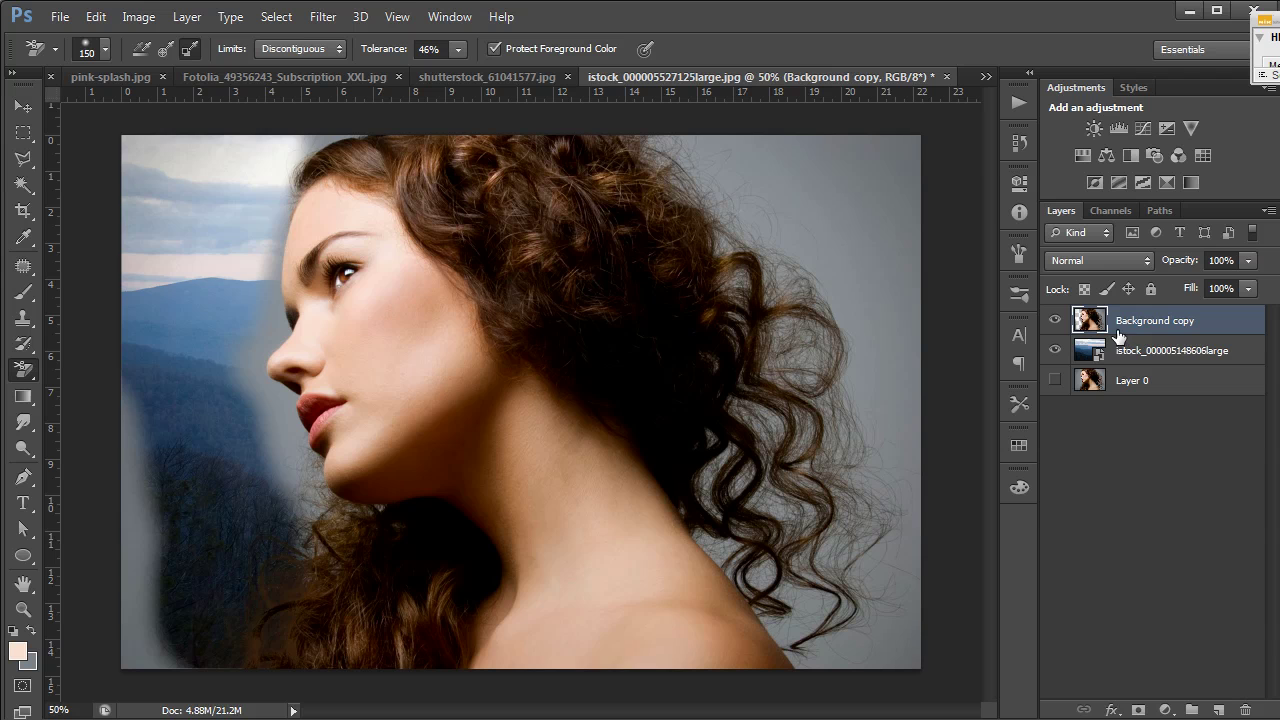
key("ctrl+z")
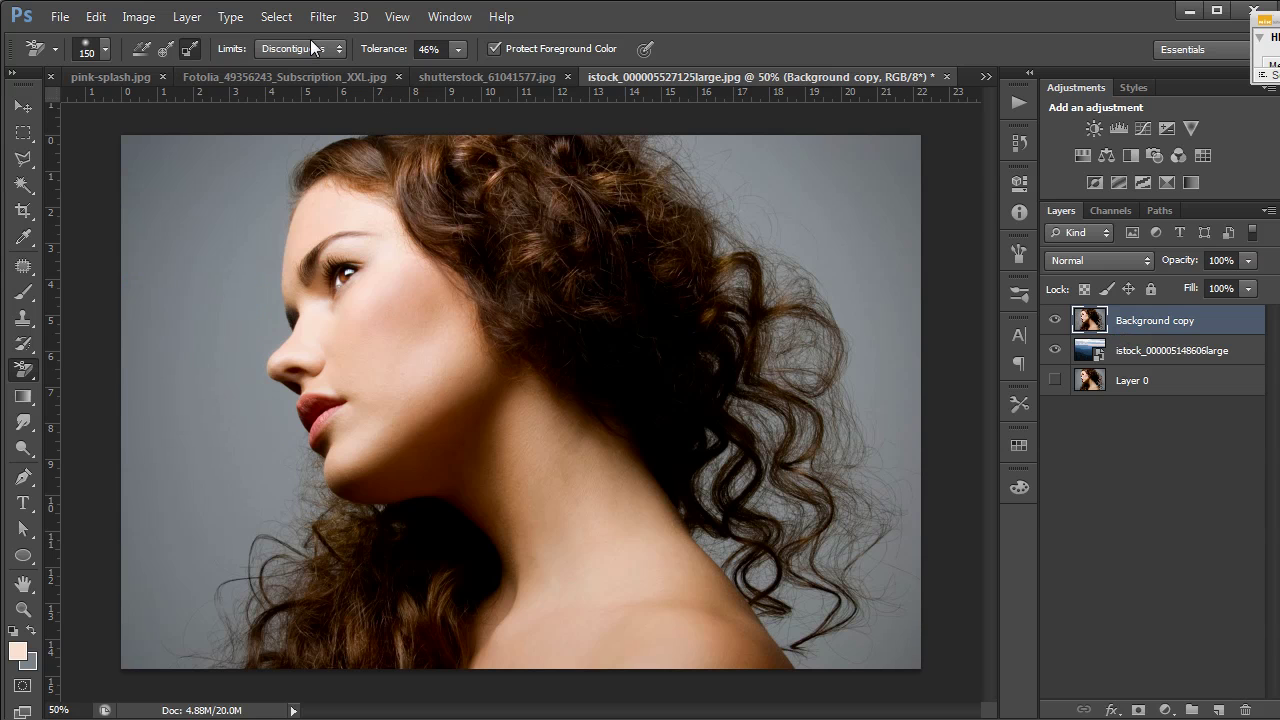
Test a Discontiguous erase stroke on the top-left backdrop, undo it, and switch Limits to Contiguous
left_click(310, 46)
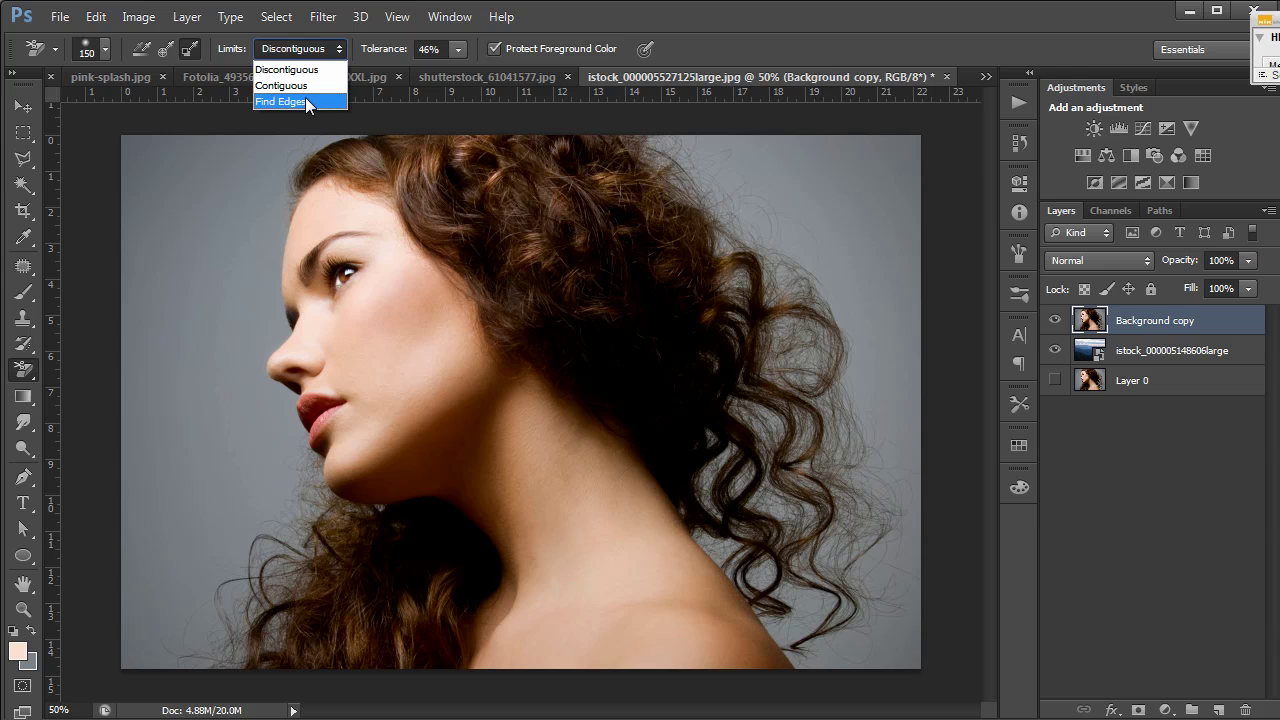
left_click(309, 70)
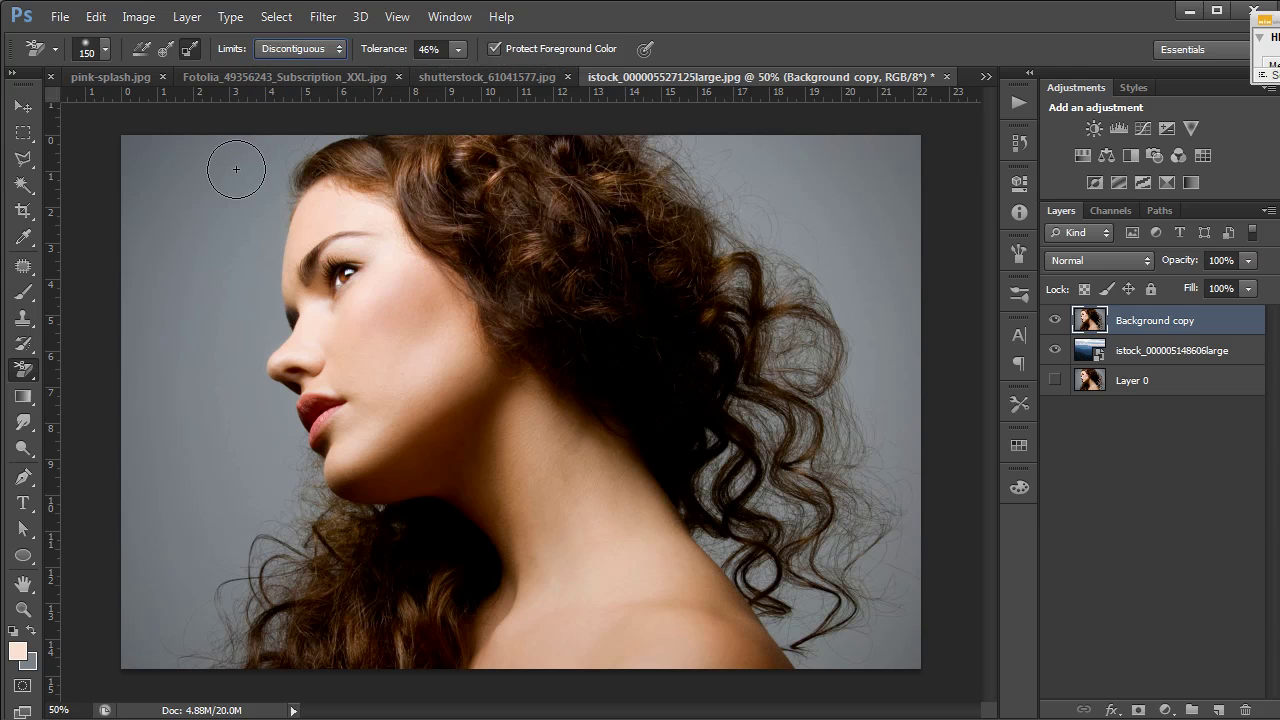
mouse_move(236, 169)
left_mouse_down()
mouse_move(300, 141)
mouse_move(266, 190)
mouse_move(253, 262)
mouse_move(263, 327)
mouse_move(240, 357)
mouse_move(292, 509)
mouse_move(242, 536)
mouse_move(258, 538)
mouse_move(268, 576)
mouse_move(215, 611)
mouse_move(218, 525)
mouse_move(251, 463)
left_mouse_up()
key("ctrl+z")
left_click(318, 48)
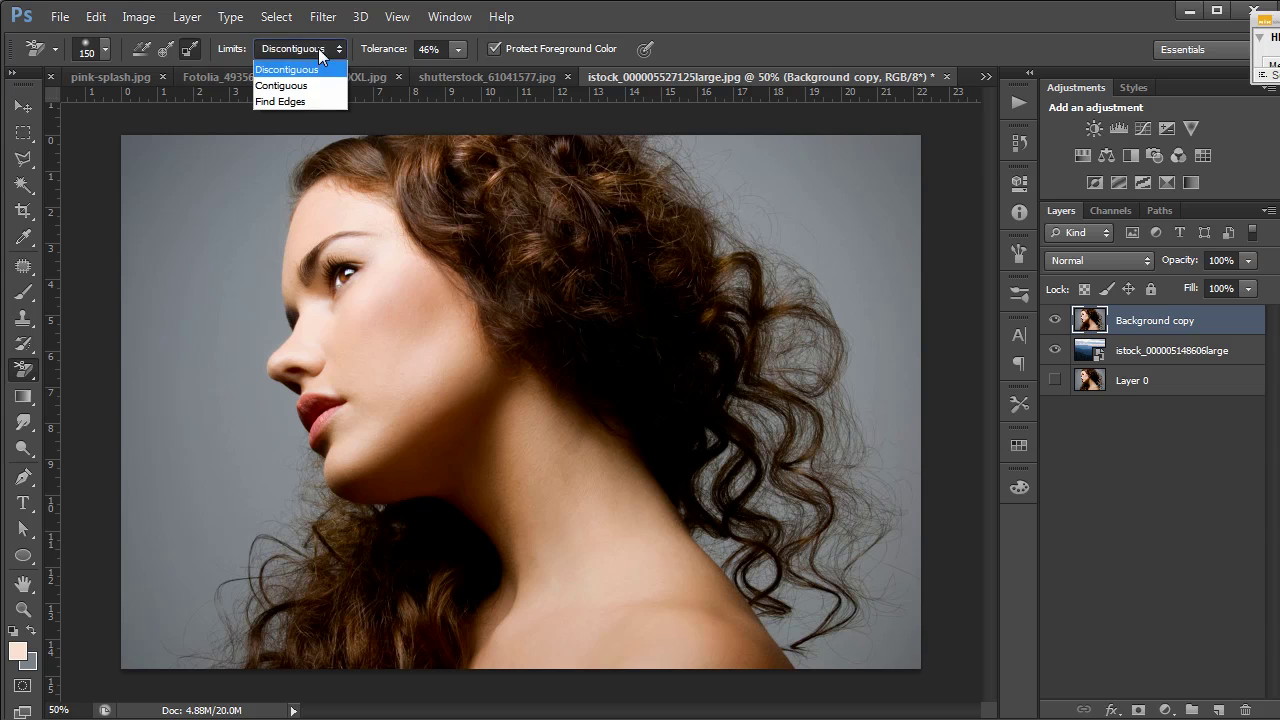
left_click(285, 85)
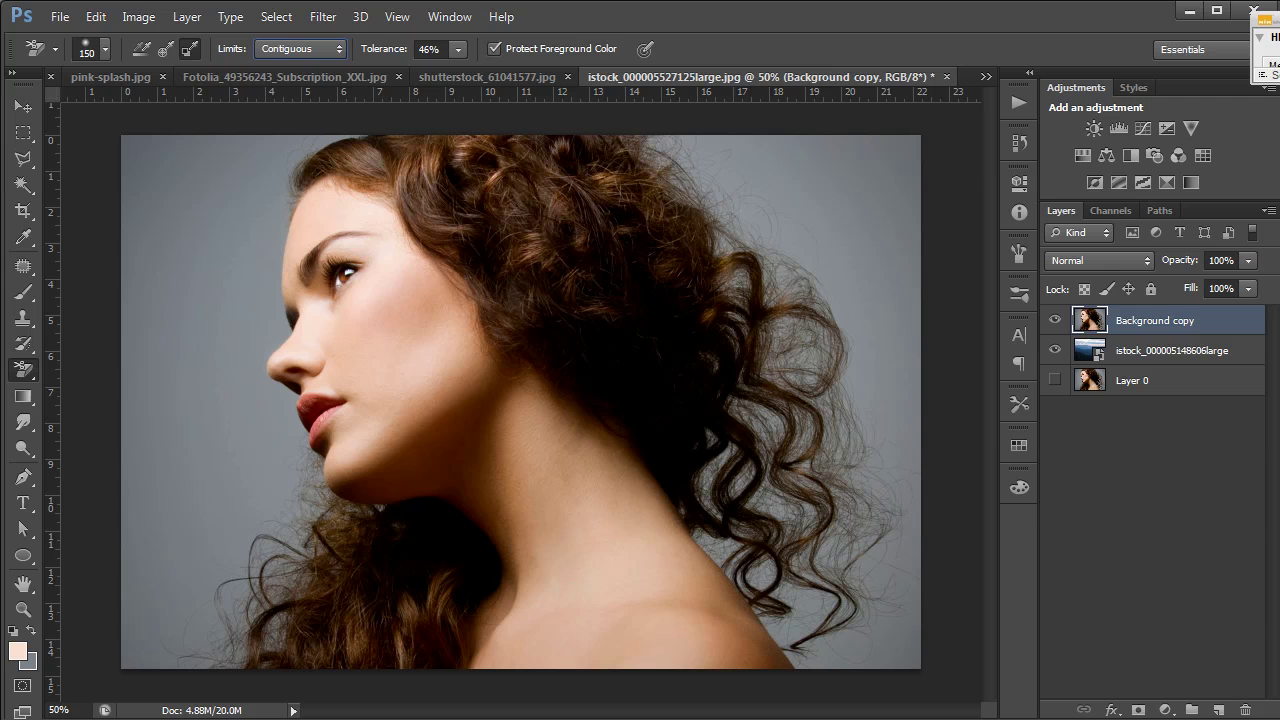
Zoom in on the lower curls near the shoulder
left_click(17, 614)
left_click(817, 547)
left_click(815, 544)
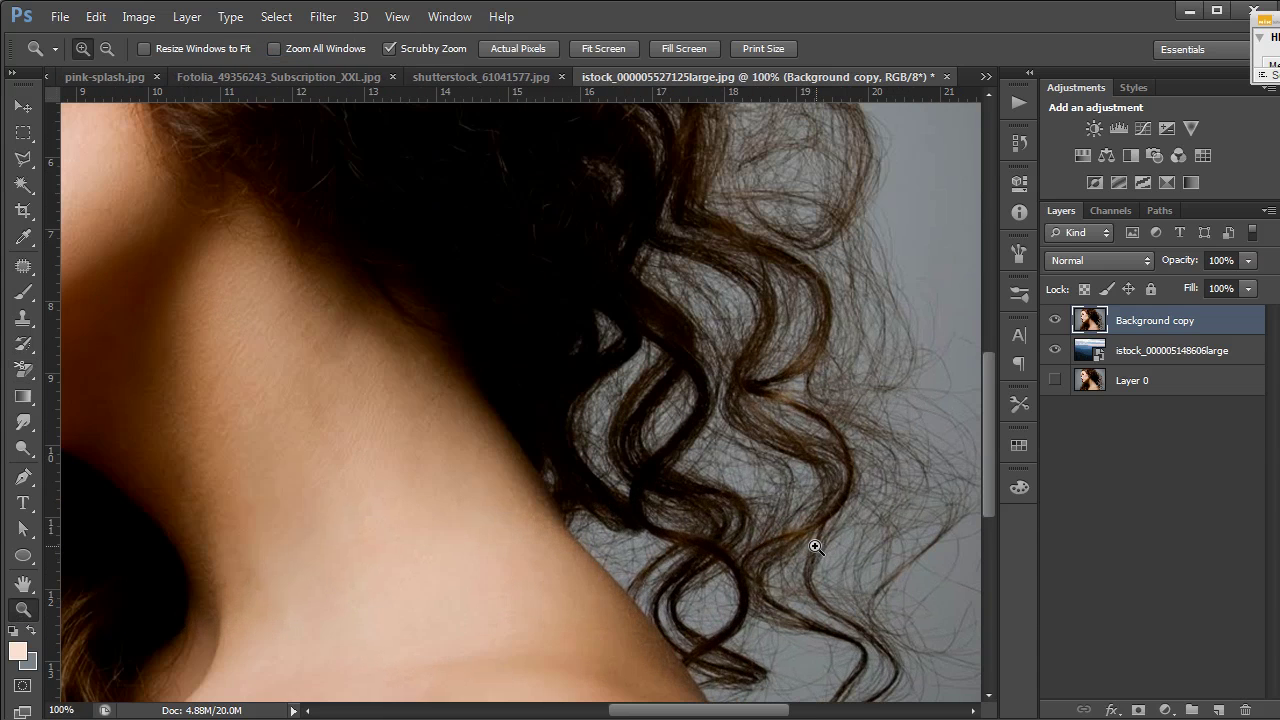
scroll(777, 534, "down", 2)
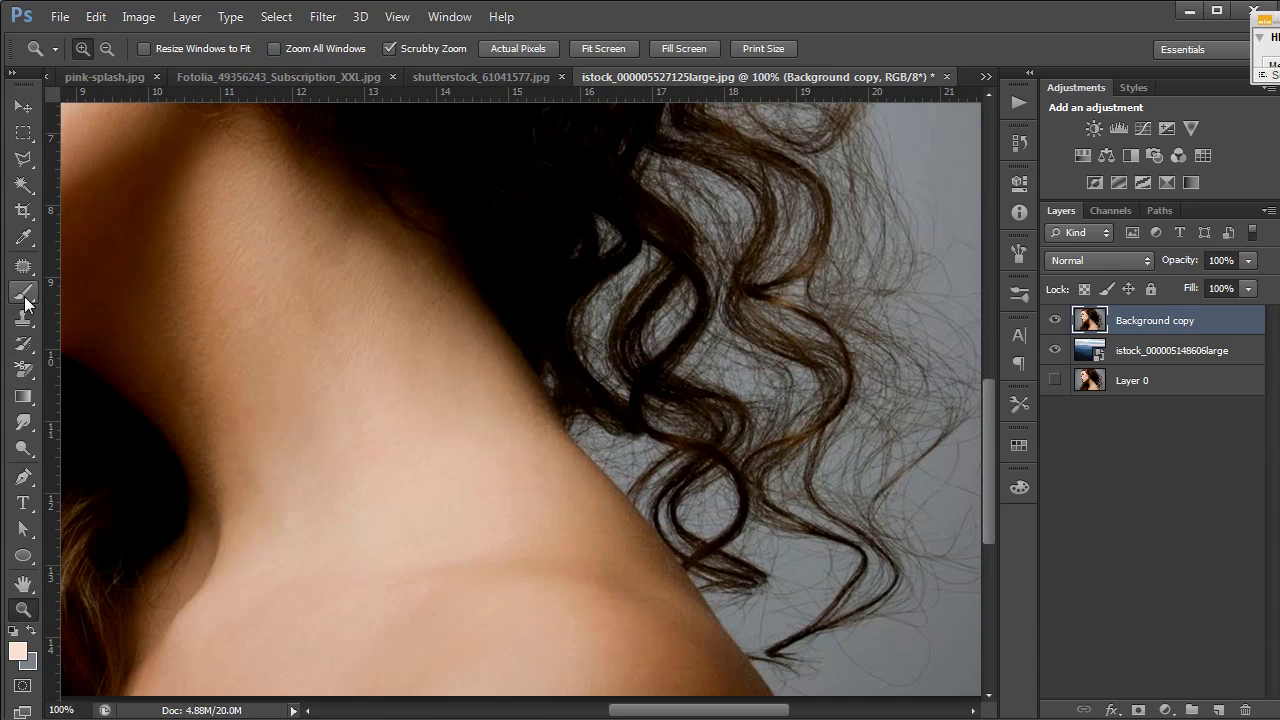
Shrink the Background Eraser to 80 and erase the grey gap between the curls
left_click(25, 370)
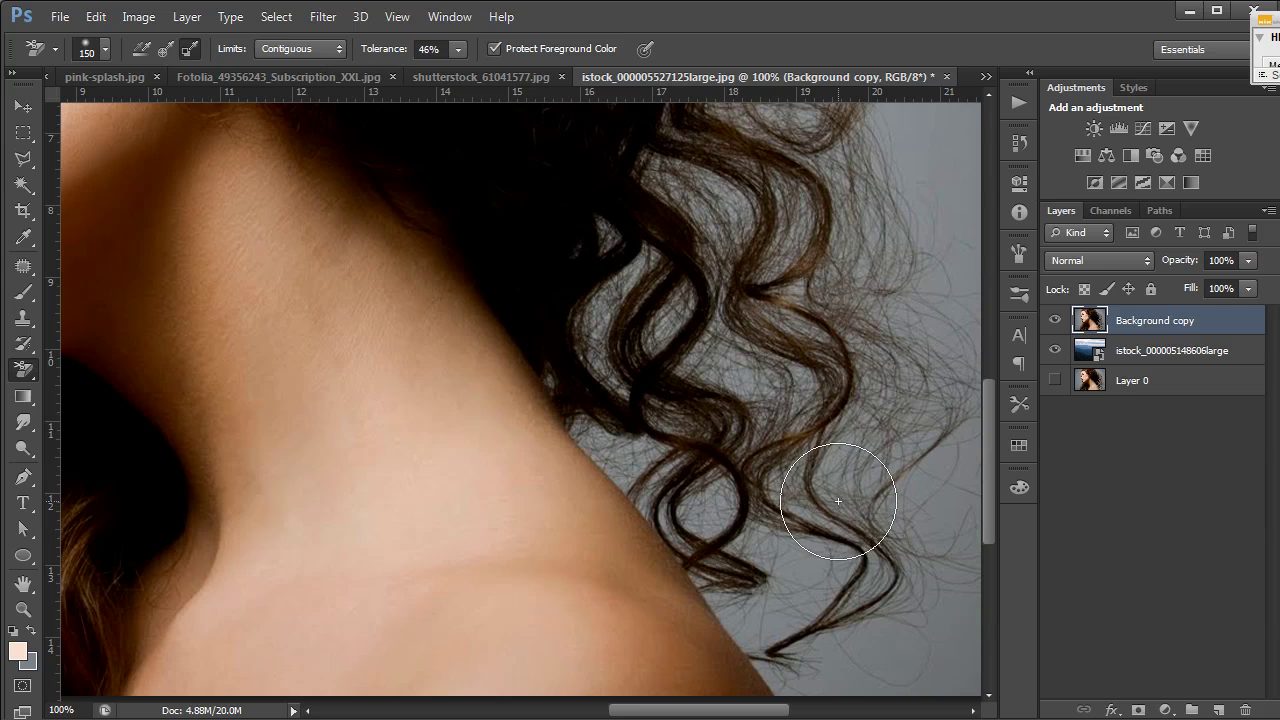
key("bracketleft")
key("bracketleft")
key("bracketleft")
key("bracketleft")
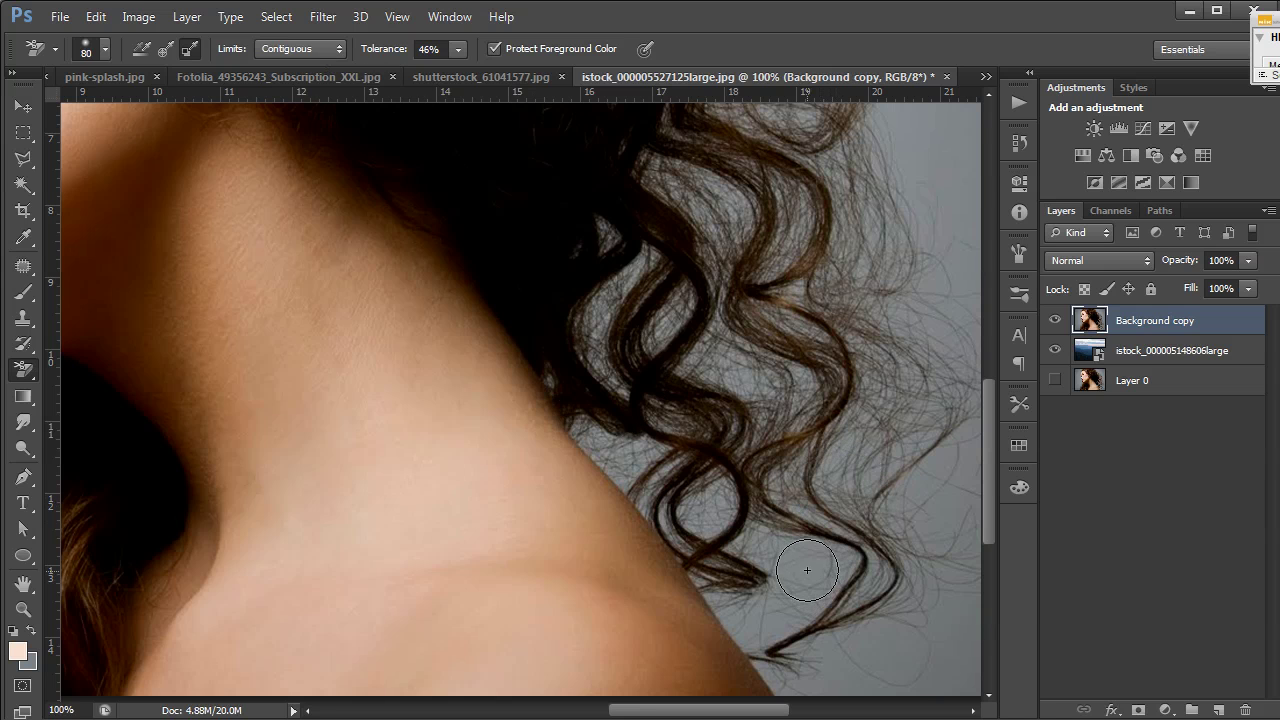
left_click(809, 564)
mouse_move(829, 563)
left_mouse_down()
mouse_move(854, 547)
mouse_move(806, 556)
mouse_move(851, 557)
left_mouse_up()
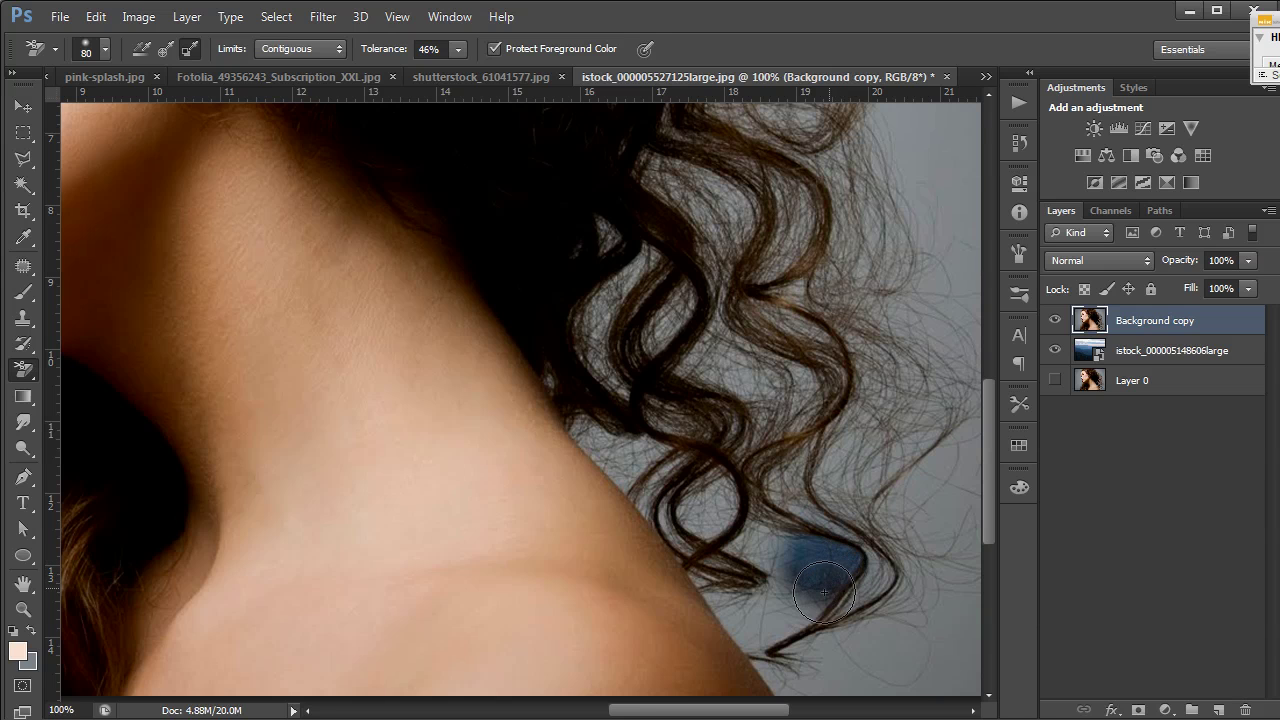
left_click_drag(824, 593, 817, 597)
mouse_move(804, 553)
left_mouse_down()
mouse_move(728, 550)
mouse_move(752, 530)
mouse_move(730, 538)
mouse_move(834, 553)
mouse_move(799, 585)
mouse_move(801, 565)
mouse_move(785, 605)
left_mouse_up()
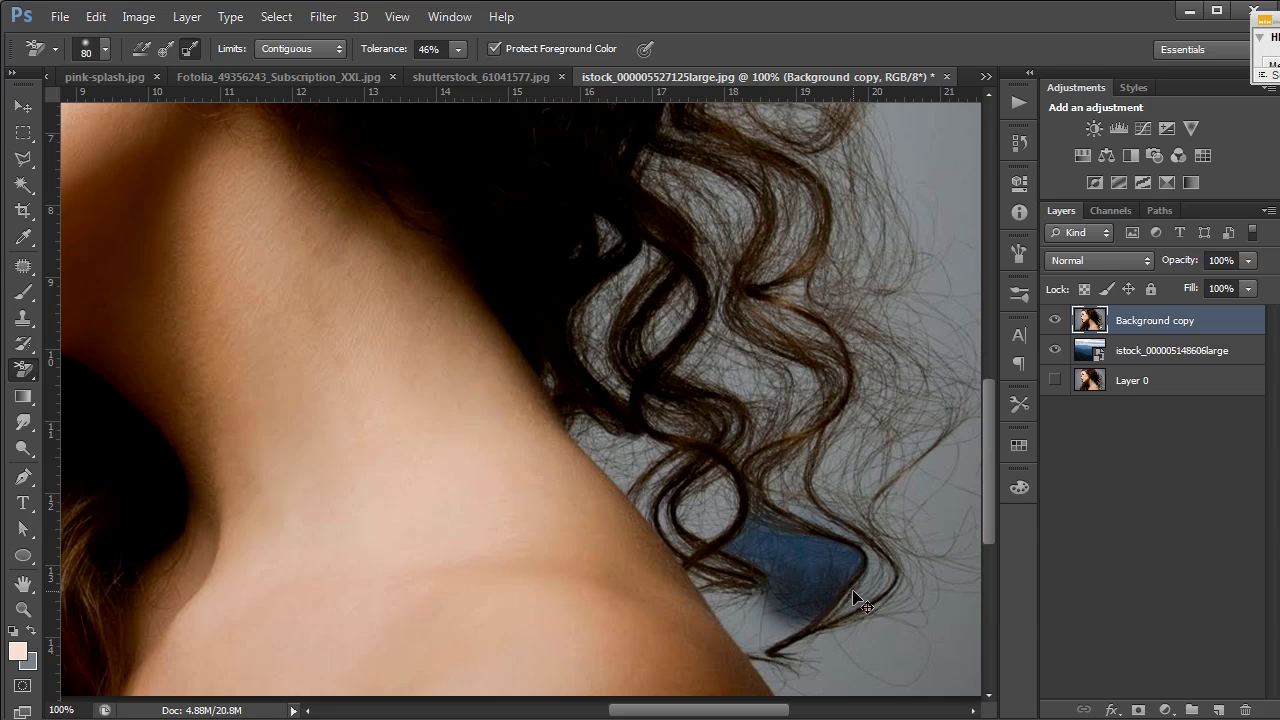
Undo the Contiguous strokes, switch Limits to Discontiguous, and re-erase the gap between the curls
key("ctrl+z")
left_click(318, 50)
left_click(321, 72)
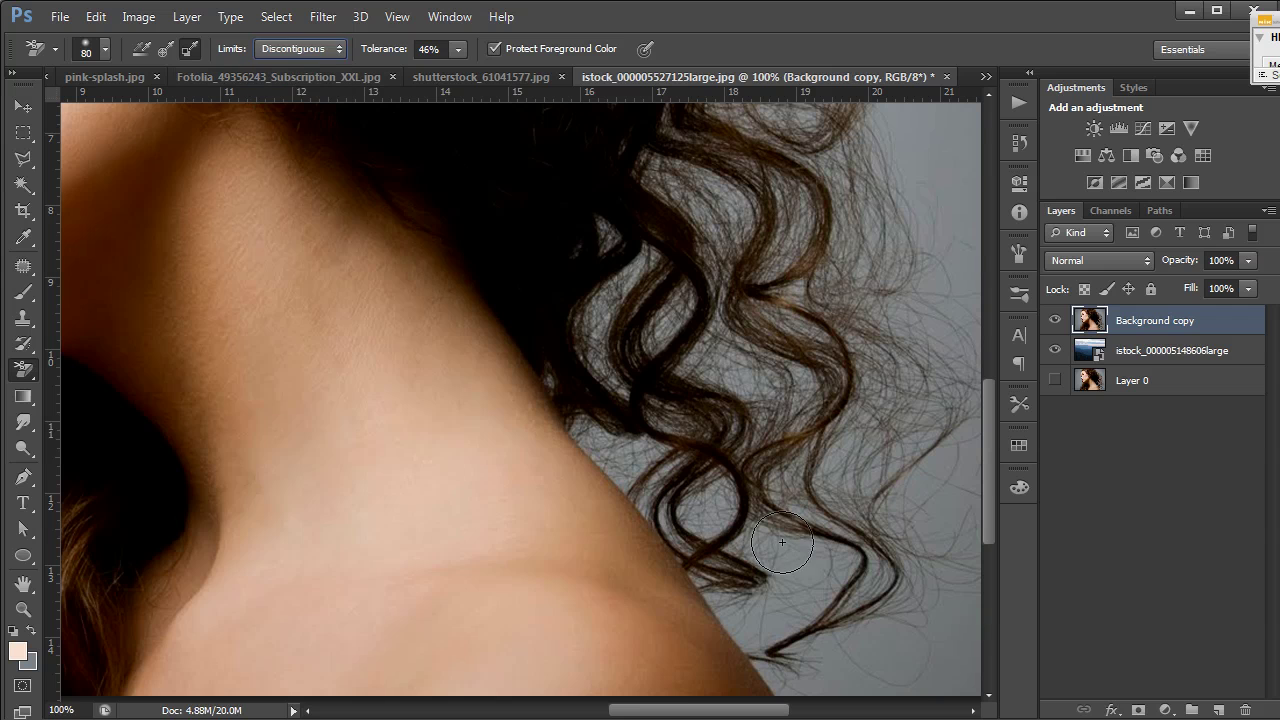
mouse_move(800, 565)
left_mouse_down()
mouse_move(851, 559)
mouse_move(821, 596)
mouse_move(802, 542)
mouse_move(740, 545)
left_mouse_up()
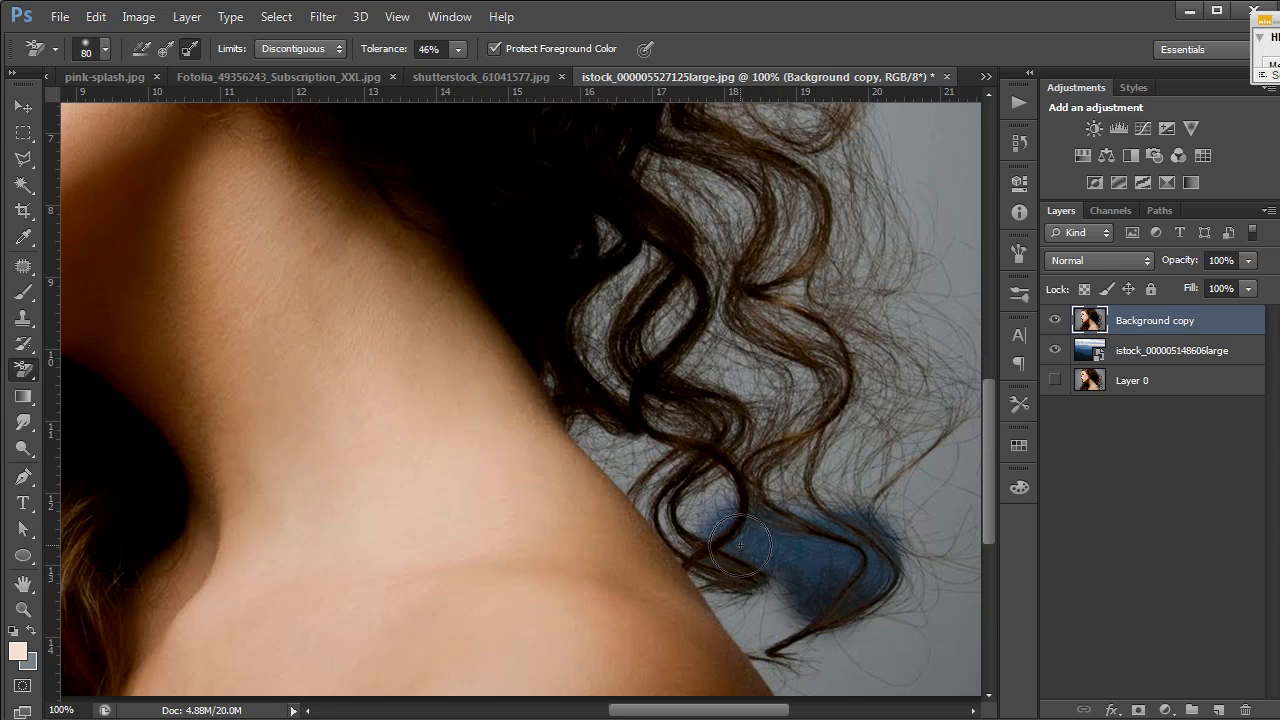
Undo, switch Limits to Find Edges, erase beside the curl, and undo that stroke
key("ctrl+z")
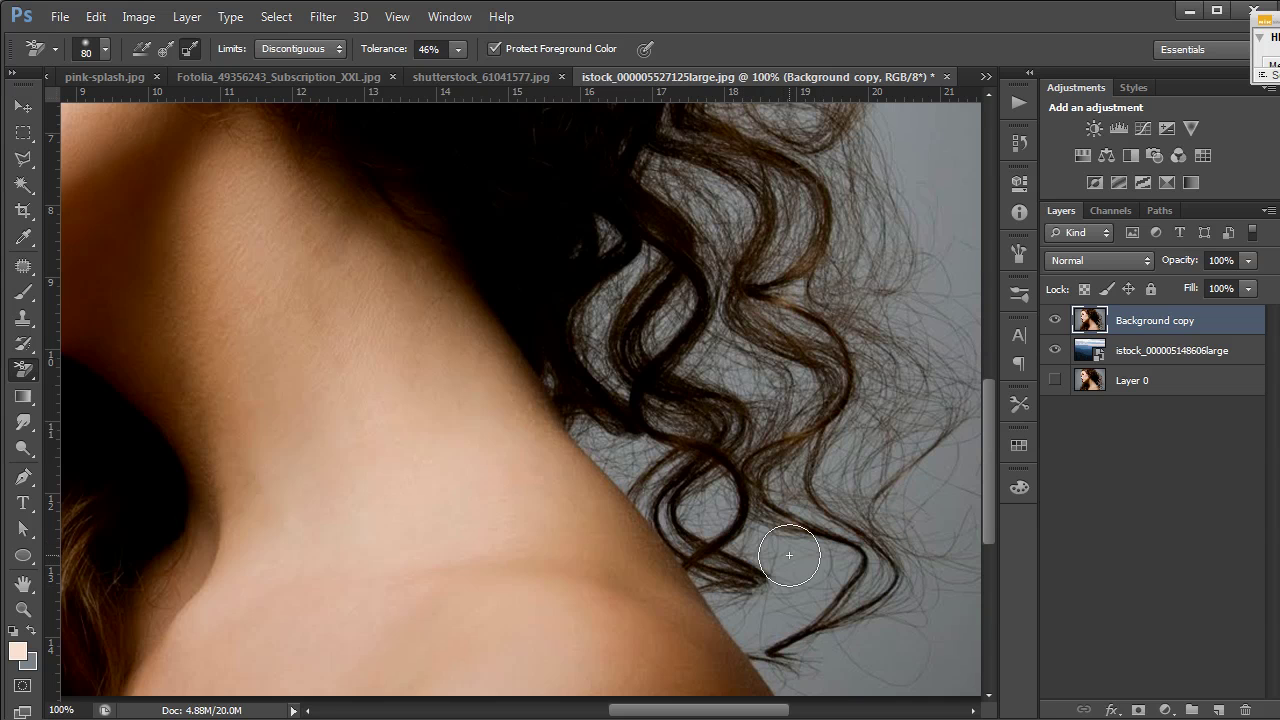
left_click(331, 55)
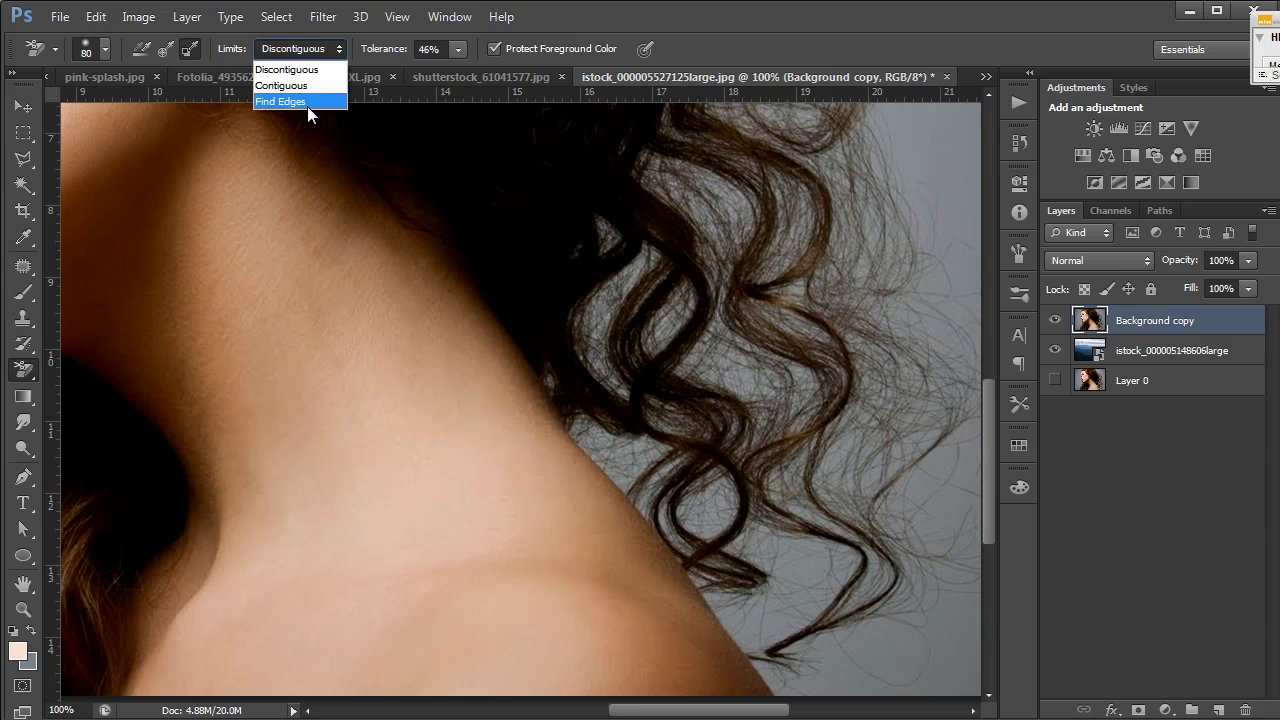
left_click(307, 105)
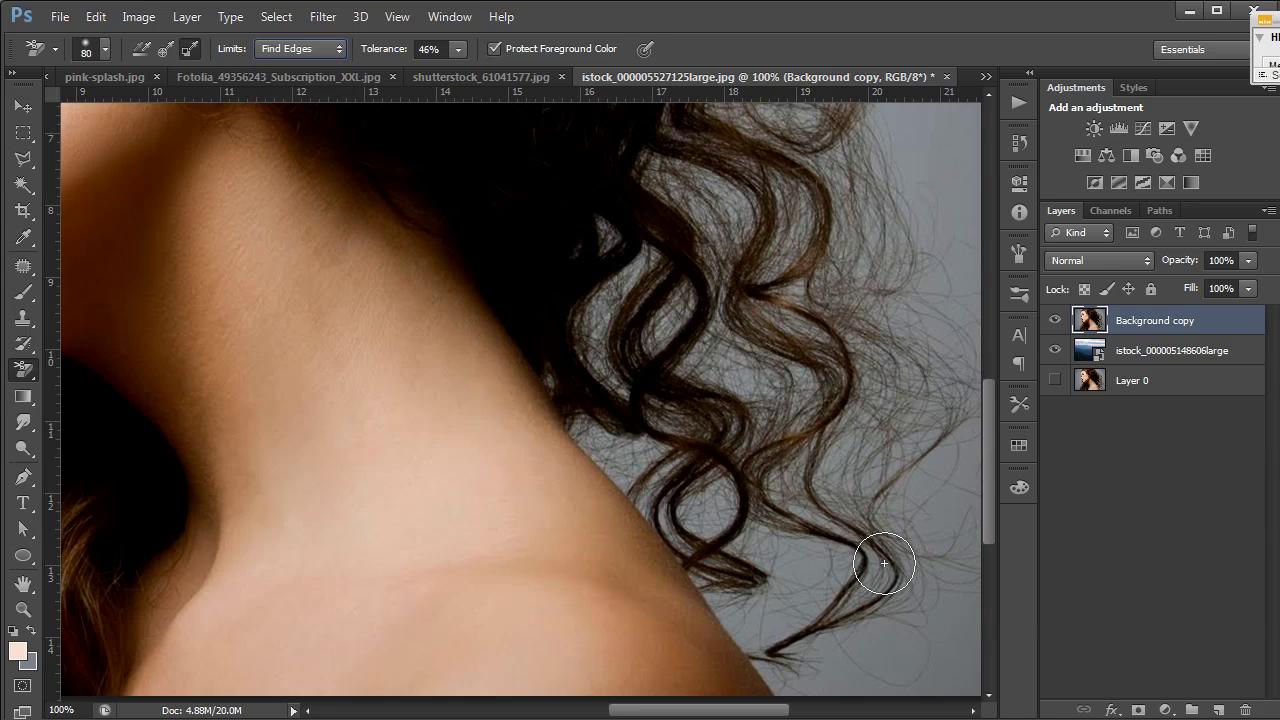
mouse_move(840, 565)
left_mouse_down()
mouse_move(805, 565)
mouse_move(830, 552)
mouse_move(855, 565)
mouse_move(748, 541)
mouse_move(725, 555)
mouse_move(728, 545)
mouse_move(794, 572)
mouse_move(785, 600)
mouse_move(810, 594)
mouse_move(805, 608)
mouse_move(795, 570)
mouse_move(785, 615)
mouse_move(758, 625)
mouse_move(703, 589)
mouse_move(695, 556)
mouse_move(720, 490)
mouse_move(702, 484)
mouse_move(682, 512)
mouse_move(726, 490)
mouse_move(742, 500)
mouse_move(725, 478)
mouse_move(805, 550)
mouse_move(790, 485)
mouse_move(769, 482)
mouse_move(805, 488)
mouse_move(772, 512)
mouse_move(756, 613)
left_mouse_up()
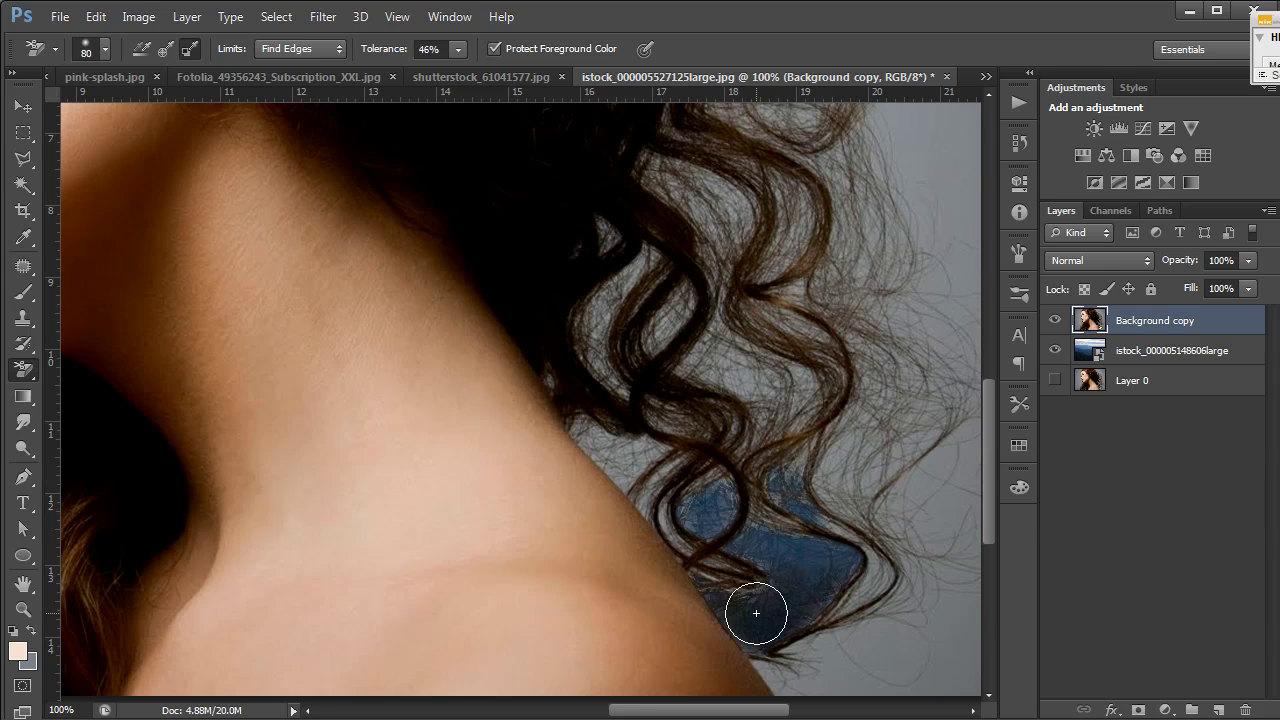
key("ctrl+z")
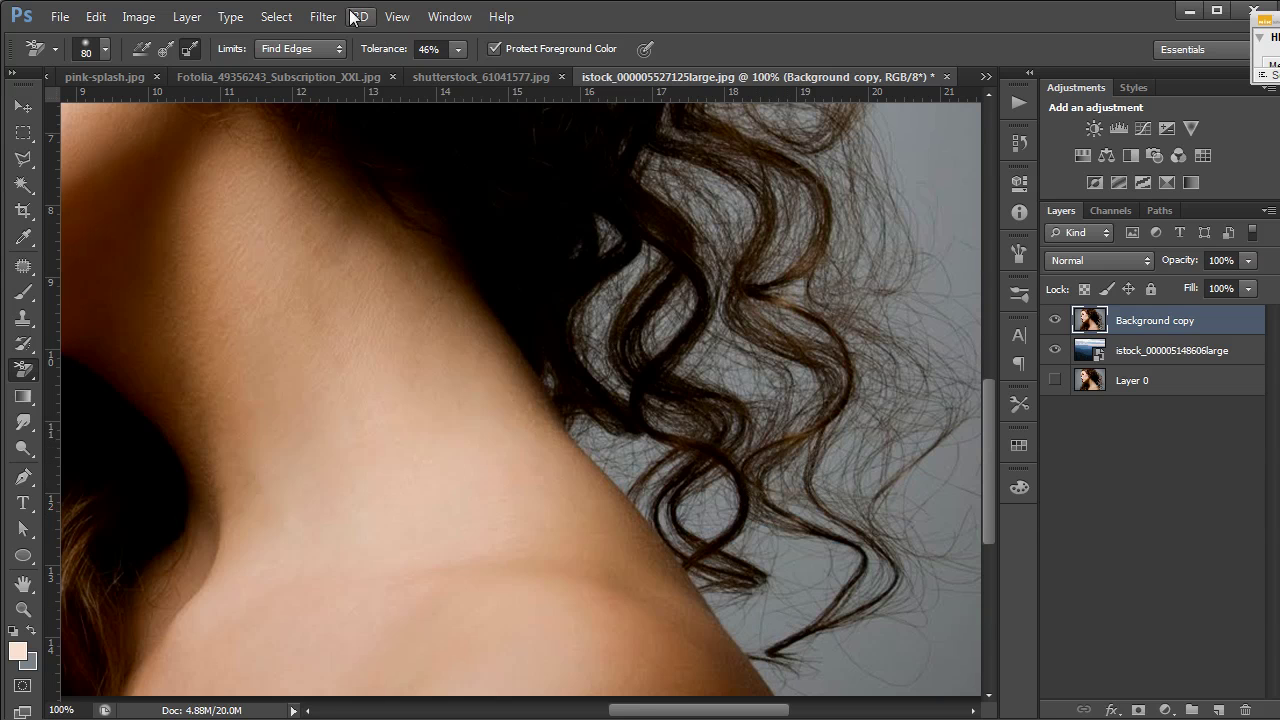
Set Limits to Discontiguous and Sampling to Once, and adjust Tolerance to 45%
left_click(320, 46)
left_click(319, 66)
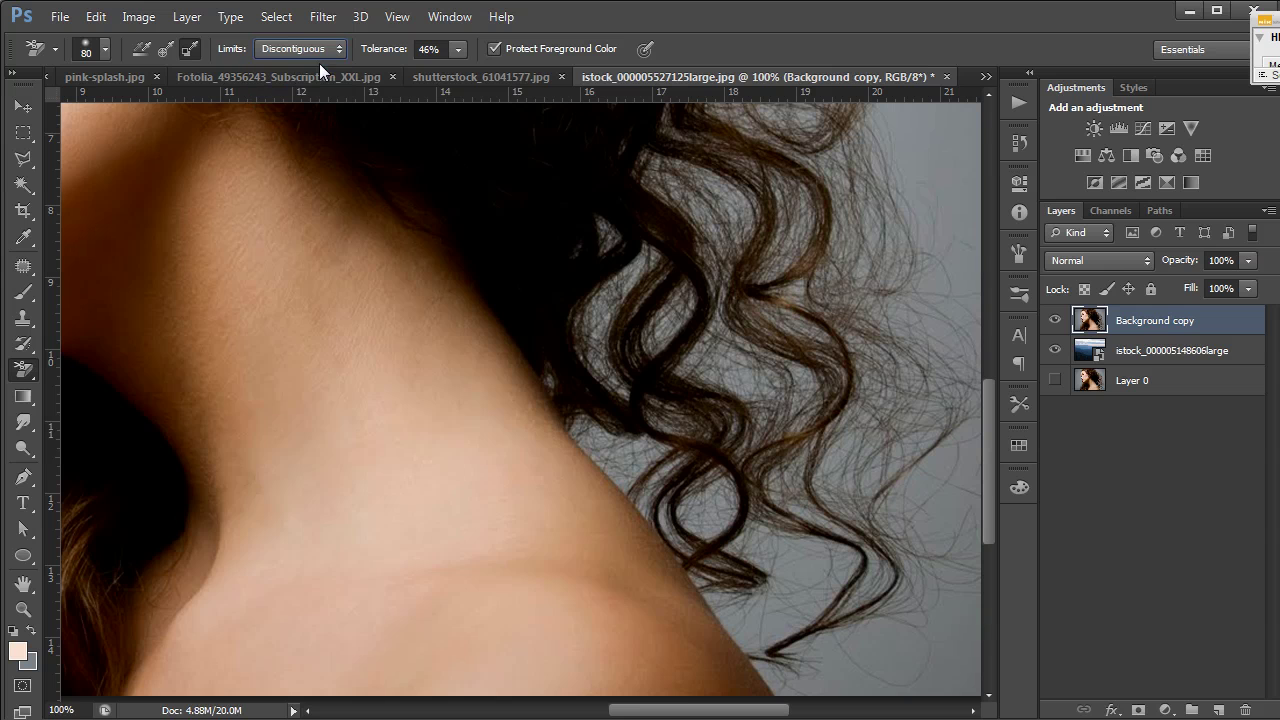
left_click(168, 50)
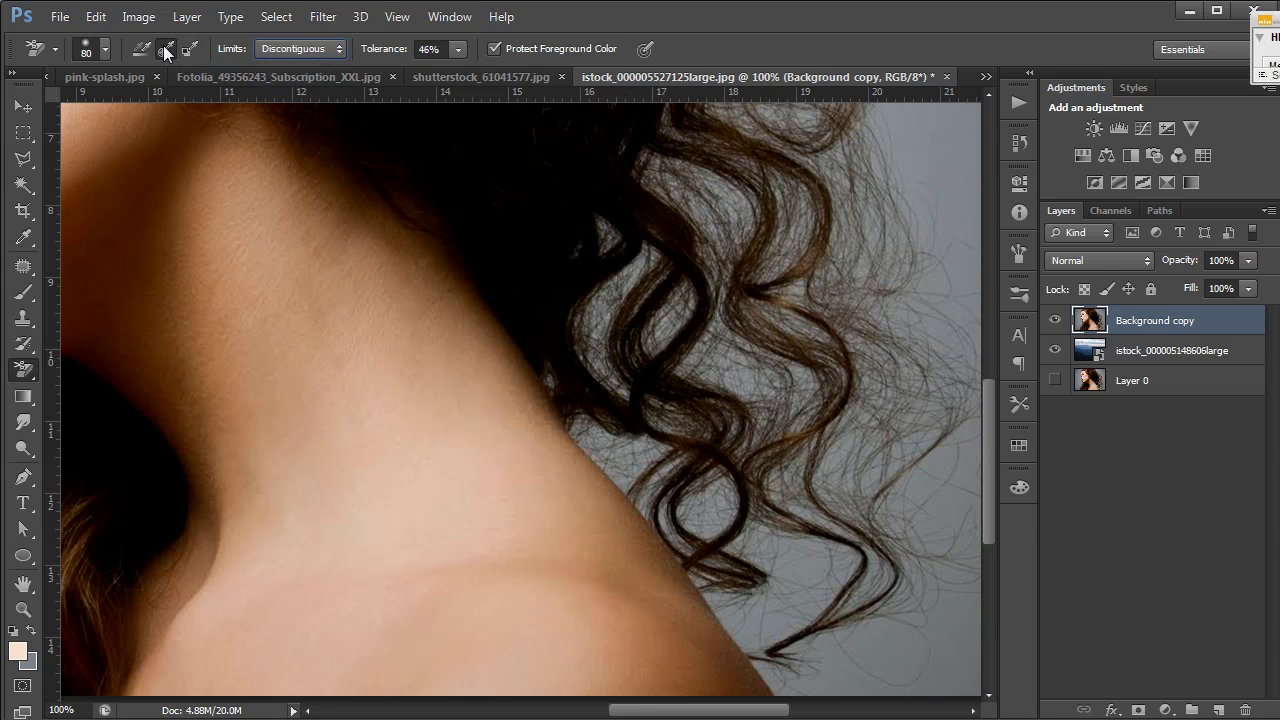
left_click(452, 53)
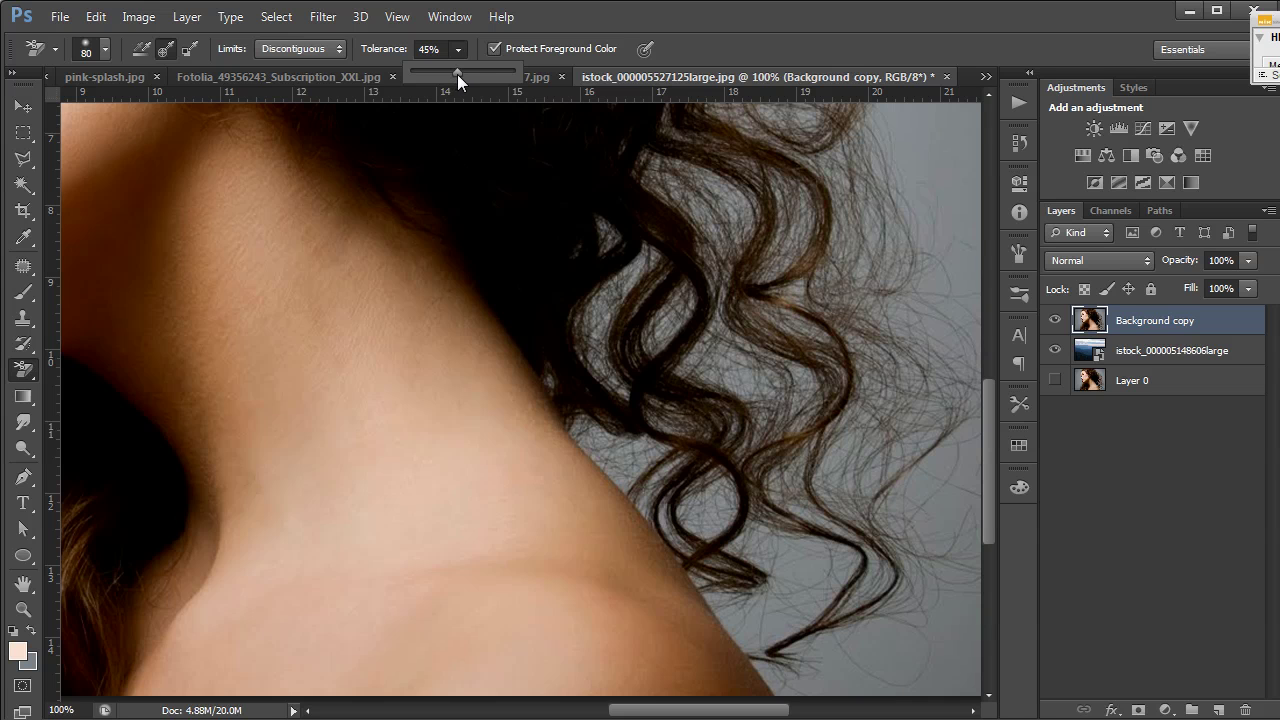
Close the 45% tolerance slider and sample the model's peach skin tone as the foreground colour
left_click(817, 45)
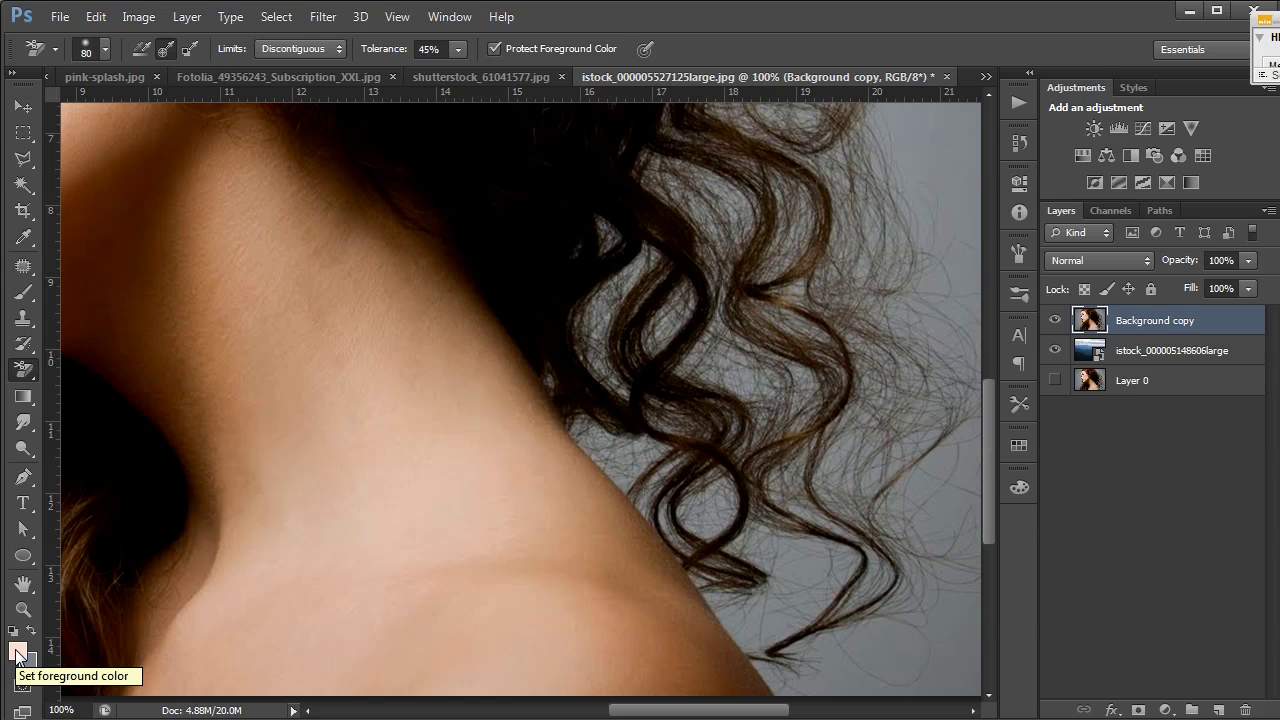
left_click(306, 443, "alt")
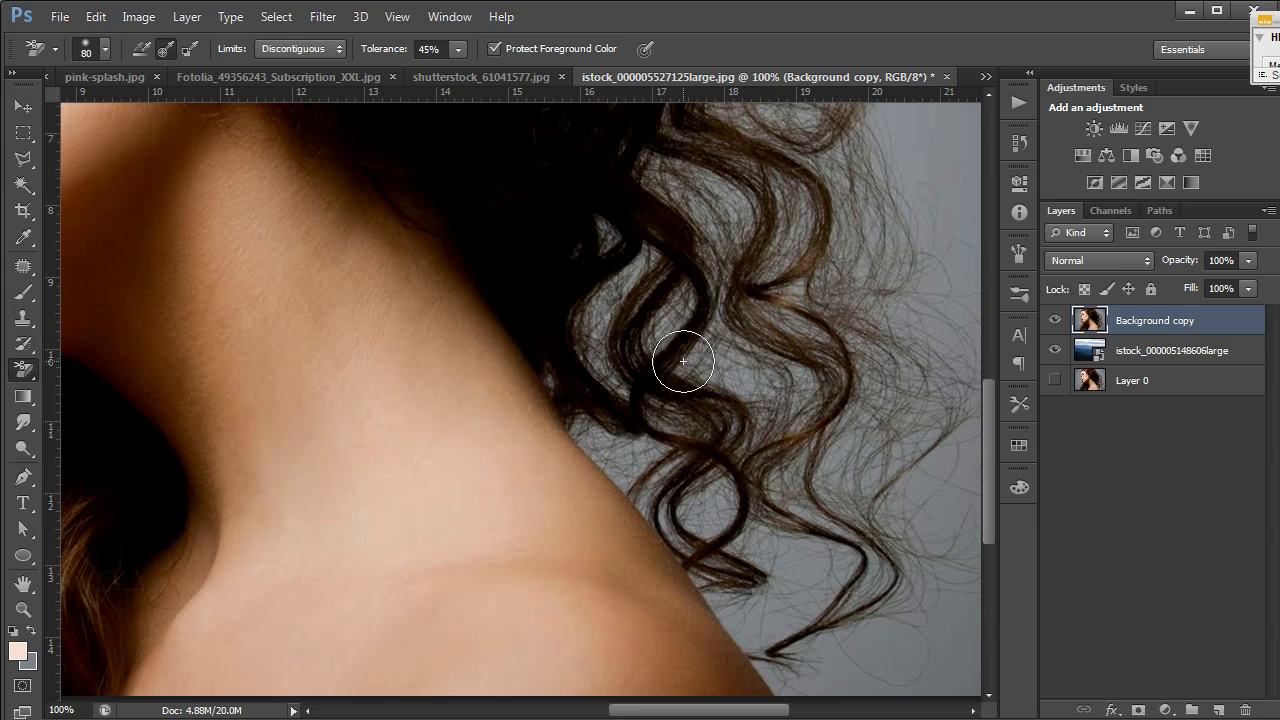
Zoom out from the curls to show the whole portrait and return to the Background Eraser
key("z")
left_click(594, 373, "alt")
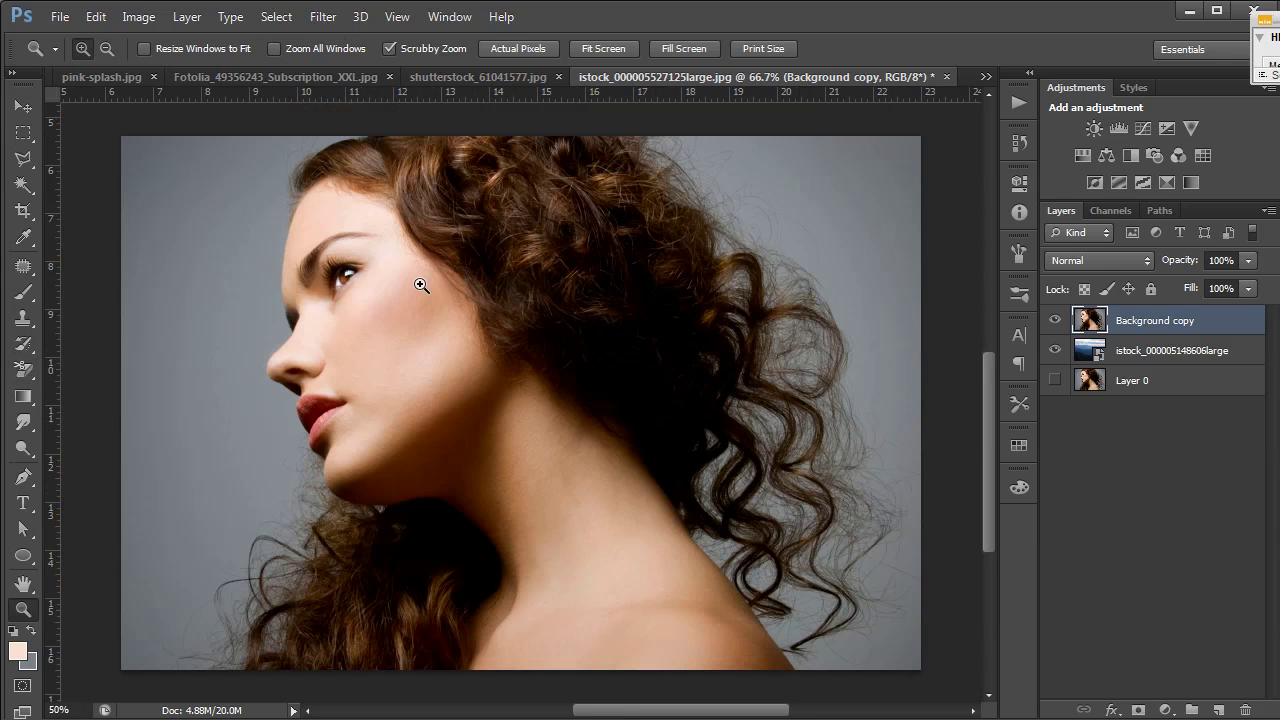
left_click(420, 283, "alt")
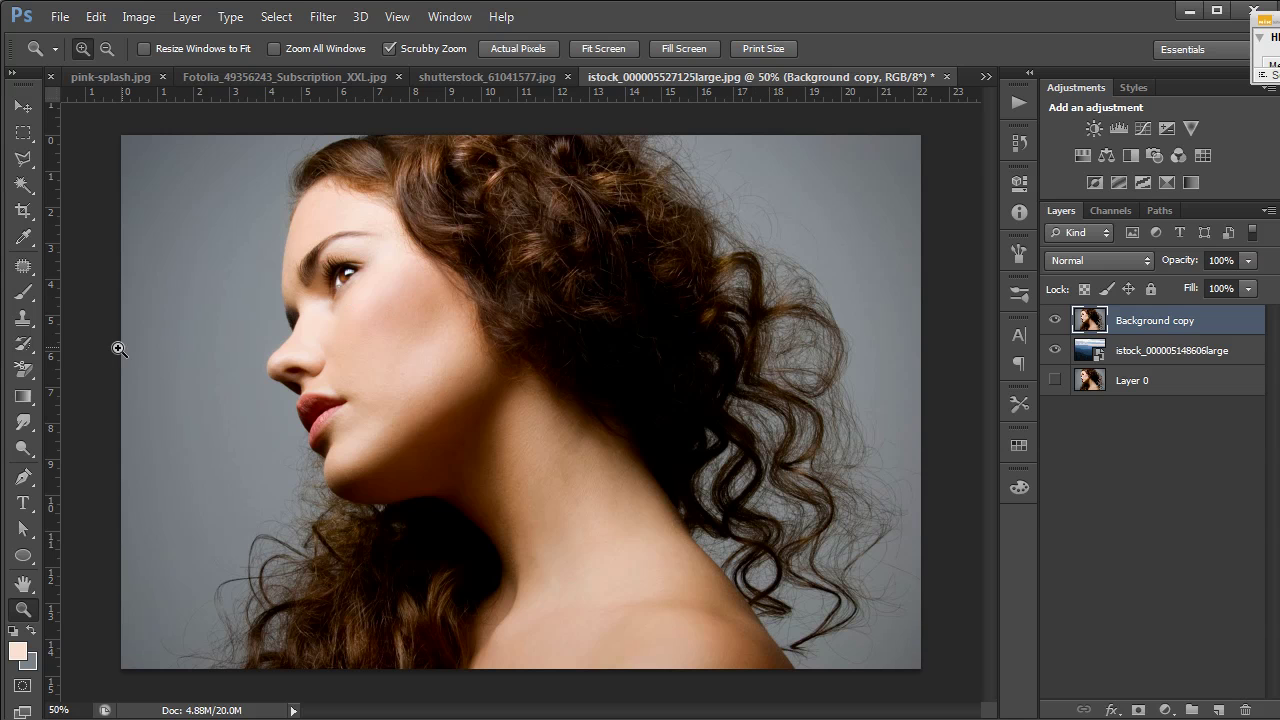
left_click(23, 369)
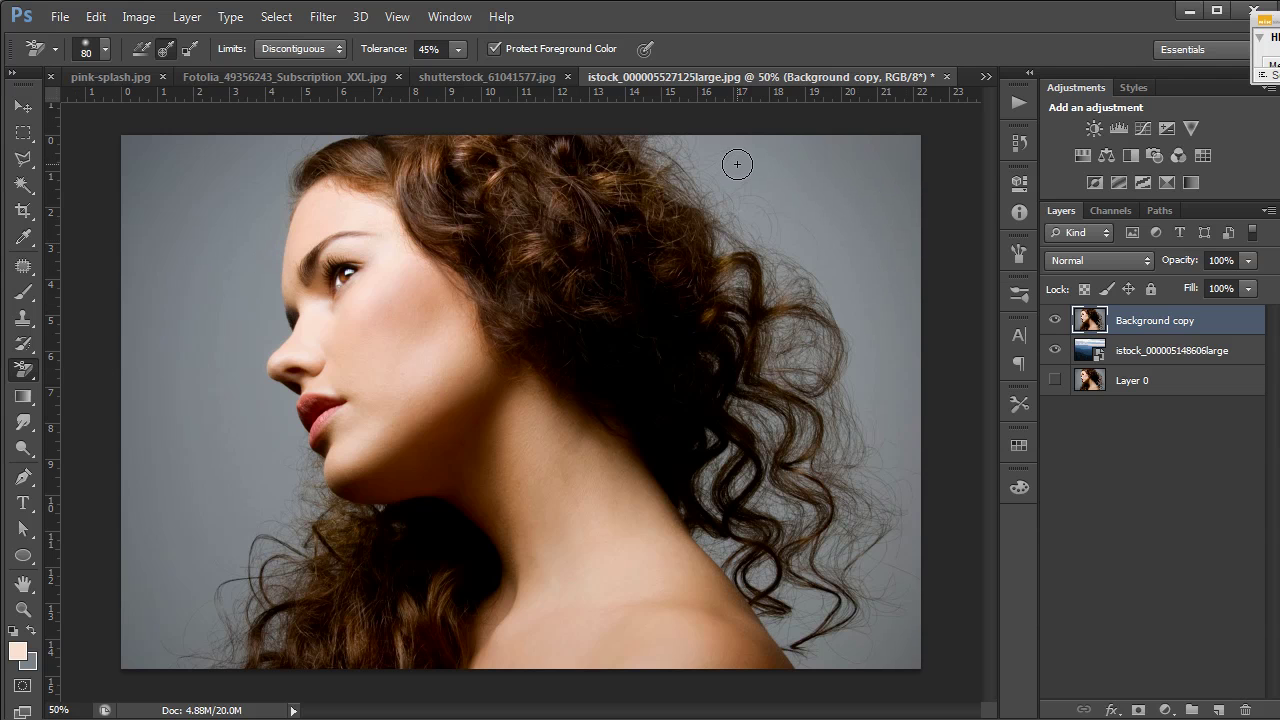
Erase the grey backdrop right of the hair from above the curls downward, revealing sky and mountains
mouse_move(737, 164)
left_mouse_down()
mouse_move(708, 182)
mouse_move(721, 184)
mouse_move(727, 230)
mouse_move(753, 189)
mouse_move(775, 257)
mouse_move(777, 282)
mouse_move(738, 302)
mouse_move(751, 313)
mouse_move(770, 299)
mouse_move(779, 317)
mouse_move(799, 305)
mouse_move(793, 250)
mouse_move(741, 219)
mouse_move(712, 156)
mouse_move(675, 173)
mouse_move(650, 147)
mouse_move(748, 140)
mouse_move(786, 154)
mouse_move(760, 188)
mouse_move(807, 206)
mouse_move(838, 188)
mouse_move(815, 185)
mouse_move(808, 152)
mouse_move(867, 177)
mouse_move(904, 154)
mouse_move(884, 221)
mouse_move(897, 262)
mouse_move(898, 249)
mouse_move(820, 275)
mouse_move(832, 198)
mouse_move(841, 327)
mouse_move(876, 313)
mouse_move(914, 270)
mouse_move(896, 426)
mouse_move(850, 415)
mouse_move(820, 431)
mouse_move(815, 387)
mouse_move(768, 428)
mouse_move(768, 388)
mouse_move(747, 398)
mouse_move(735, 456)
mouse_move(731, 431)
mouse_move(716, 467)
mouse_move(771, 460)
mouse_move(800, 545)
mouse_move(855, 530)
mouse_move(910, 433)
mouse_move(914, 606)
mouse_move(855, 615)
mouse_move(846, 663)
mouse_move(788, 588)
mouse_move(808, 649)
mouse_move(765, 612)
mouse_move(778, 585)
mouse_move(773, 597)
mouse_move(710, 535)
mouse_move(700, 512)
mouse_move(723, 478)
left_mouse_up()
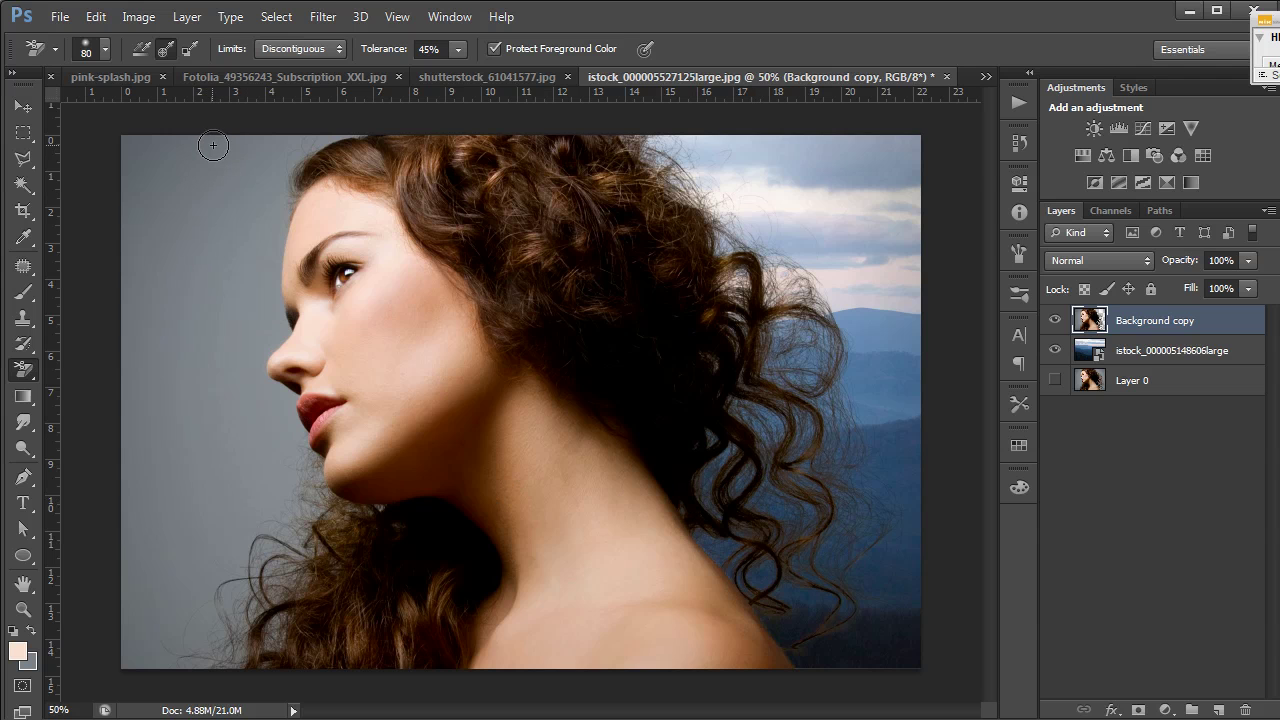
Erase the grey behind the left hair and beside the face with a 70 px brush, undoing the last stroke
mouse_move(220, 143)
left_mouse_down()
mouse_move(256, 128)
mouse_move(341, 127)
mouse_move(261, 169)
mouse_move(262, 190)
mouse_move(272, 160)
mouse_move(220, 126)
mouse_move(195, 141)
mouse_move(160, 221)
mouse_move(201, 238)
mouse_move(216, 274)
mouse_move(177, 225)
mouse_move(162, 147)
mouse_move(144, 219)
mouse_move(130, 174)
mouse_move(117, 255)
mouse_move(147, 272)
mouse_move(165, 324)
mouse_move(195, 252)
mouse_move(227, 232)
mouse_move(201, 420)
mouse_move(206, 487)
mouse_move(188, 503)
mouse_move(160, 497)
mouse_move(132, 556)
mouse_move(133, 504)
mouse_move(119, 628)
mouse_move(144, 694)
mouse_move(126, 645)
mouse_move(124, 669)
mouse_move(158, 578)
mouse_move(164, 610)
mouse_move(222, 684)
mouse_move(295, 560)
mouse_move(209, 597)
mouse_move(192, 551)
mouse_move(265, 556)
mouse_move(295, 543)
mouse_move(298, 500)
mouse_move(313, 518)
mouse_move(289, 489)
mouse_move(283, 507)
mouse_move(254, 465)
mouse_move(240, 500)
mouse_move(225, 281)
mouse_move(202, 445)
mouse_move(200, 360)
mouse_move(181, 284)
left_mouse_up()
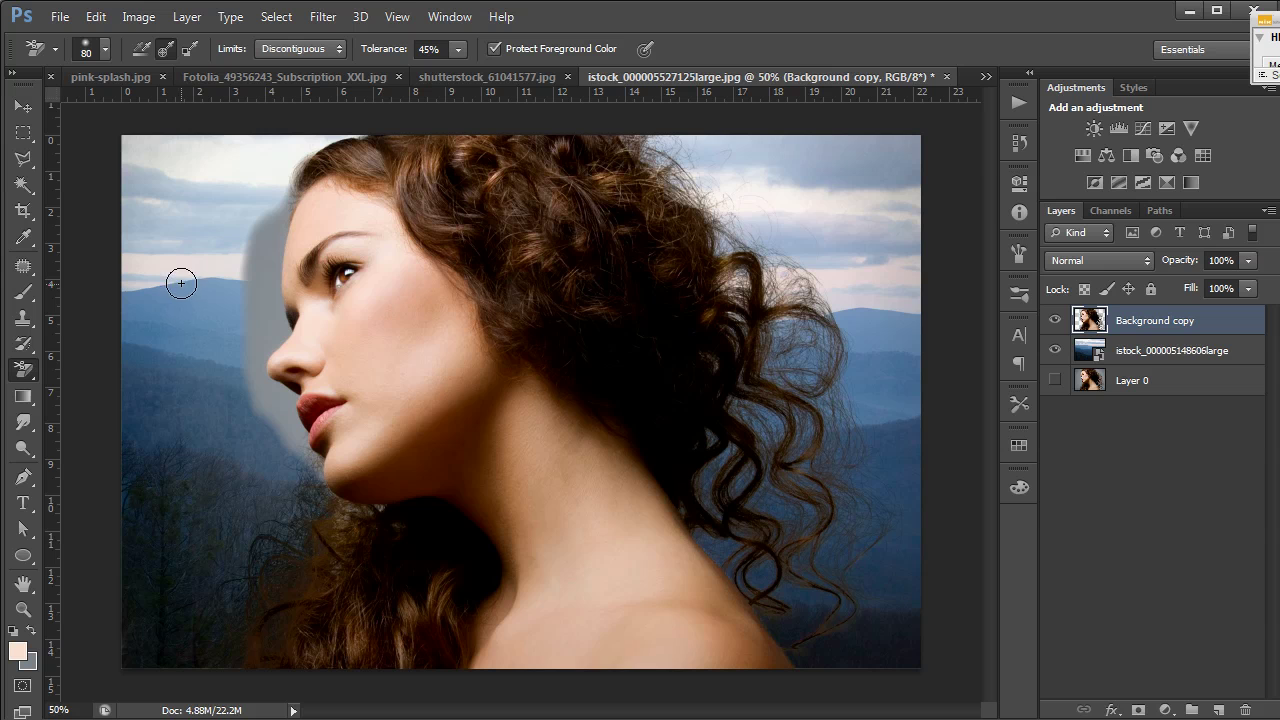
key("bracketleft")
mouse_move(268, 242)
left_mouse_down()
mouse_move(274, 206)
mouse_move(271, 231)
mouse_move(282, 212)
mouse_move(274, 241)
mouse_move(282, 209)
mouse_move(270, 263)
left_mouse_up()
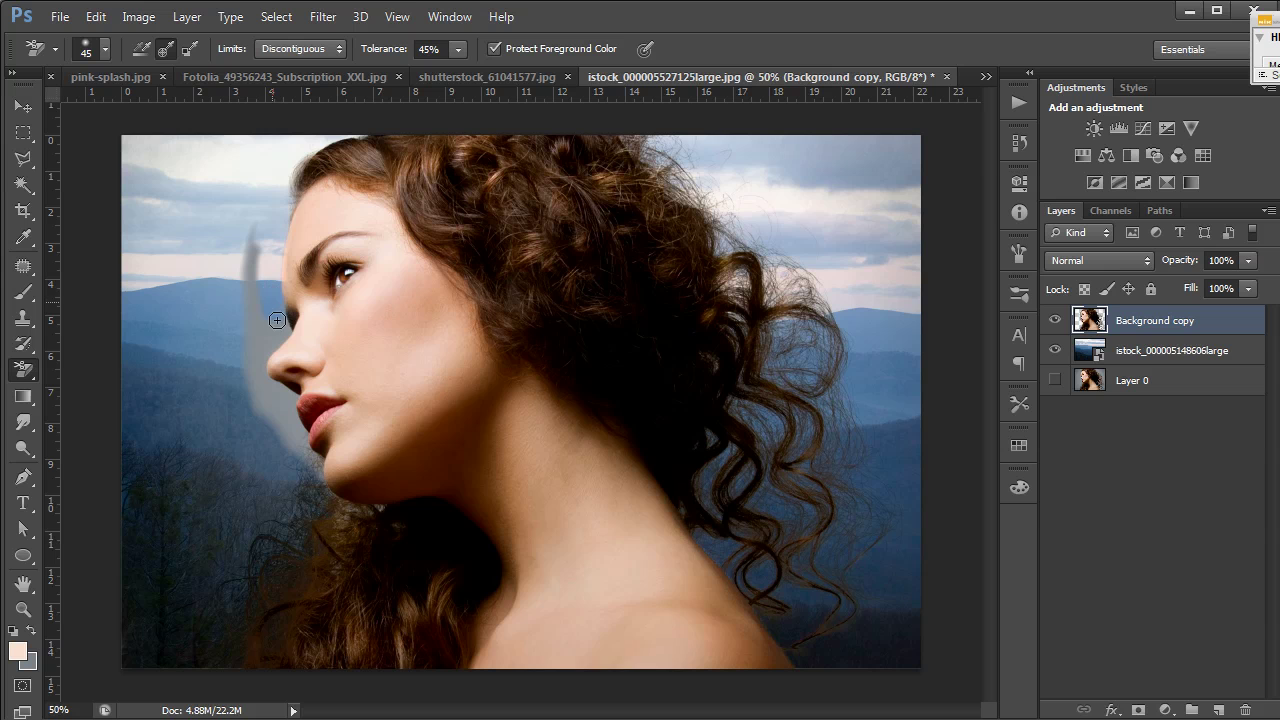
left_click_drag(263, 348, 250, 290)
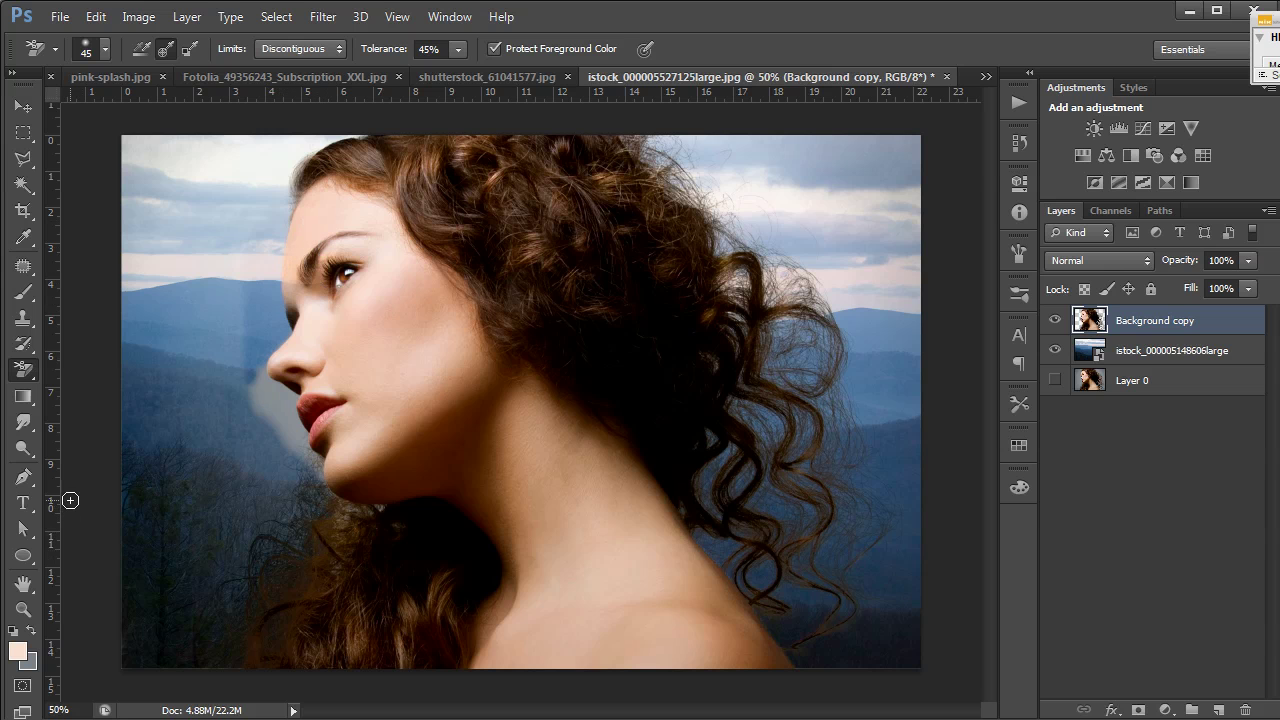
key("ctrl+z")
Zoom in on the face and erase the grey strip along the forehead and below the nose and chin
key("z")
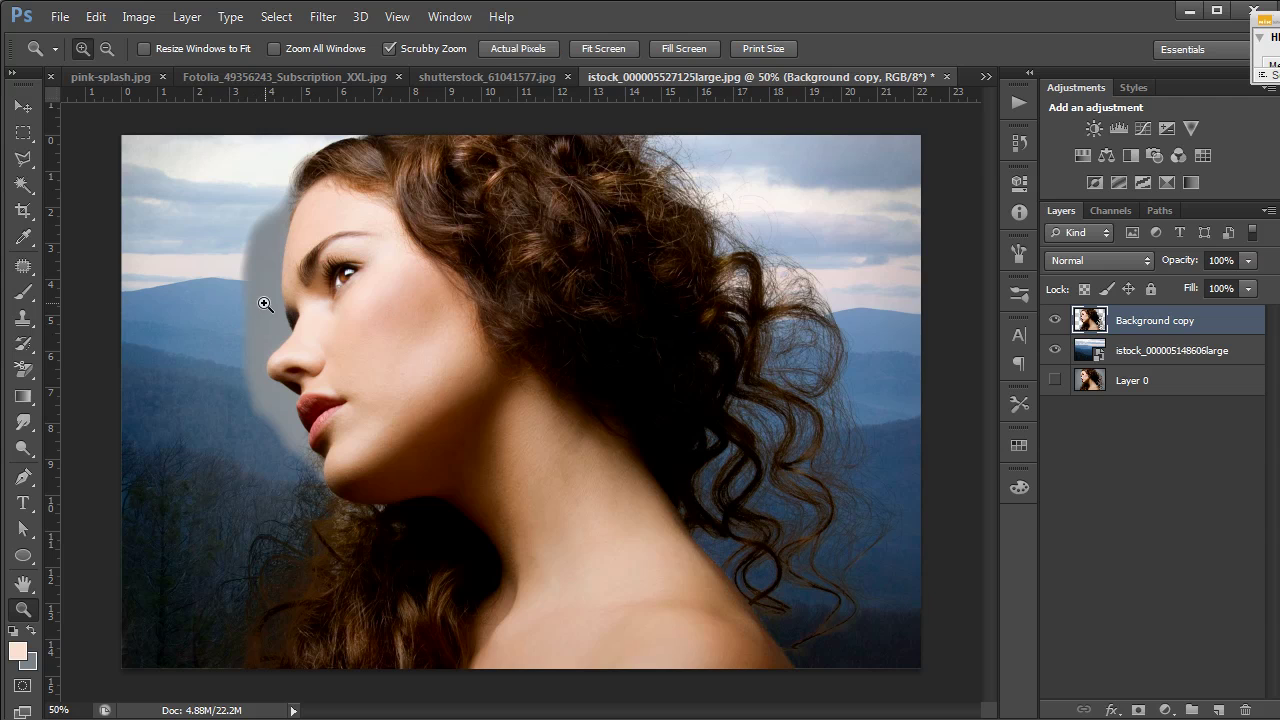
left_click(265, 304)
key("e")
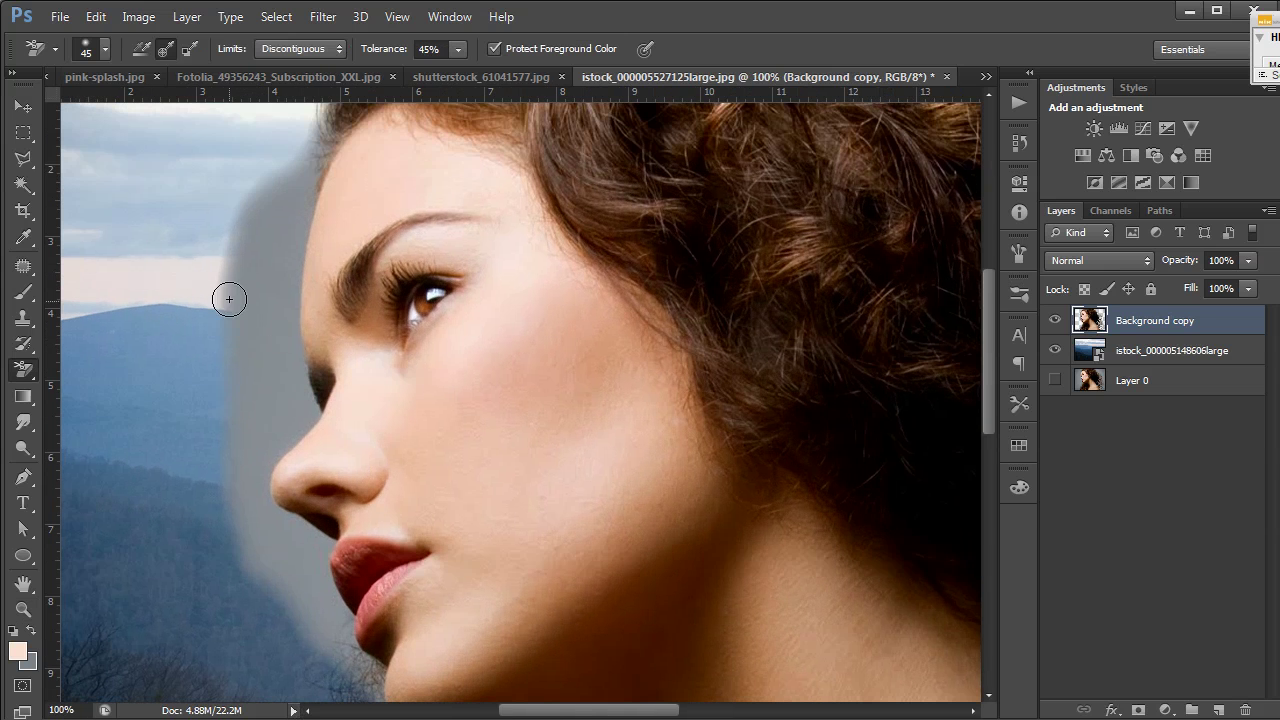
mouse_move(249, 217)
left_mouse_down()
mouse_move(269, 159)
mouse_move(285, 152)
mouse_move(286, 178)
mouse_move(296, 151)
mouse_move(274, 256)
mouse_move(270, 224)
mouse_move(216, 269)
mouse_move(254, 391)
mouse_move(266, 412)
mouse_move(269, 371)
mouse_move(282, 397)
mouse_move(266, 295)
mouse_move(276, 410)
mouse_move(226, 481)
mouse_move(229, 517)
mouse_move(230, 486)
mouse_move(245, 566)
mouse_move(262, 580)
mouse_move(234, 443)
mouse_move(239, 513)
mouse_move(251, 446)
mouse_move(246, 510)
mouse_move(284, 544)
left_mouse_up()
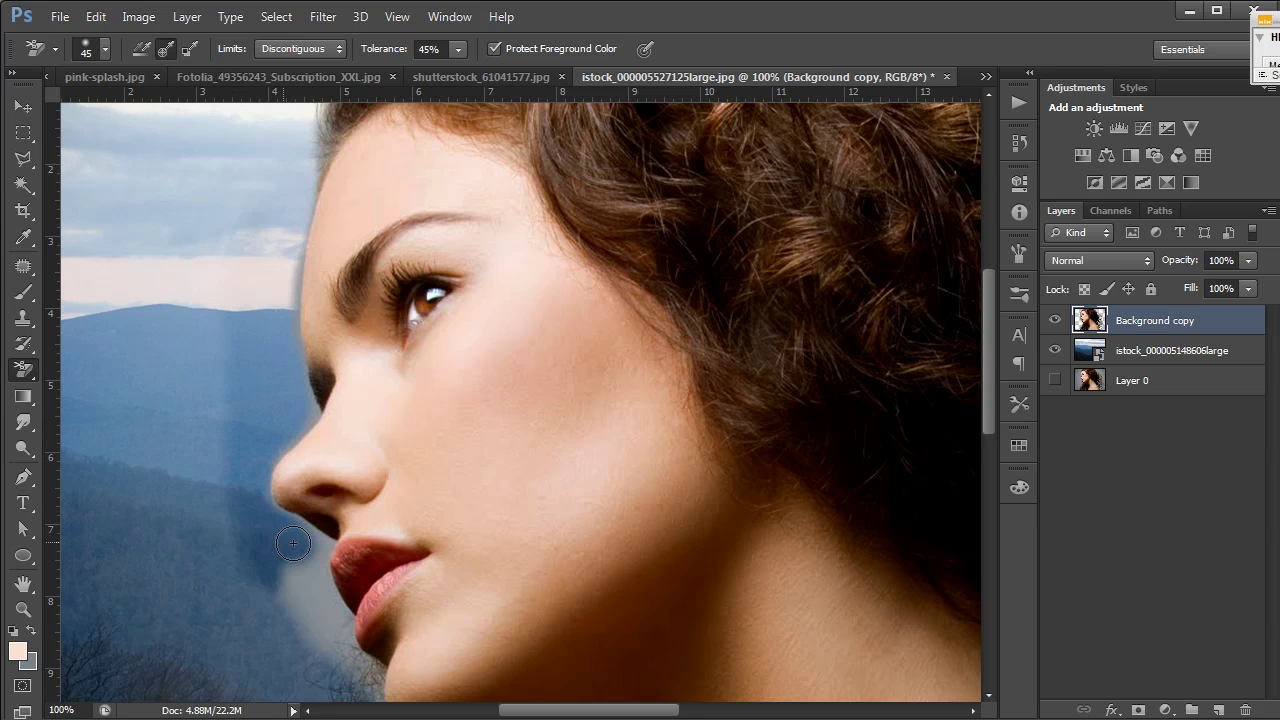
mouse_move(293, 543)
left_mouse_down()
mouse_move(305, 640)
mouse_move(320, 630)
mouse_move(323, 654)
mouse_move(358, 686)
mouse_move(297, 586)
mouse_move(315, 542)
mouse_move(255, 500)
mouse_move(255, 460)
mouse_move(299, 410)
left_mouse_up()
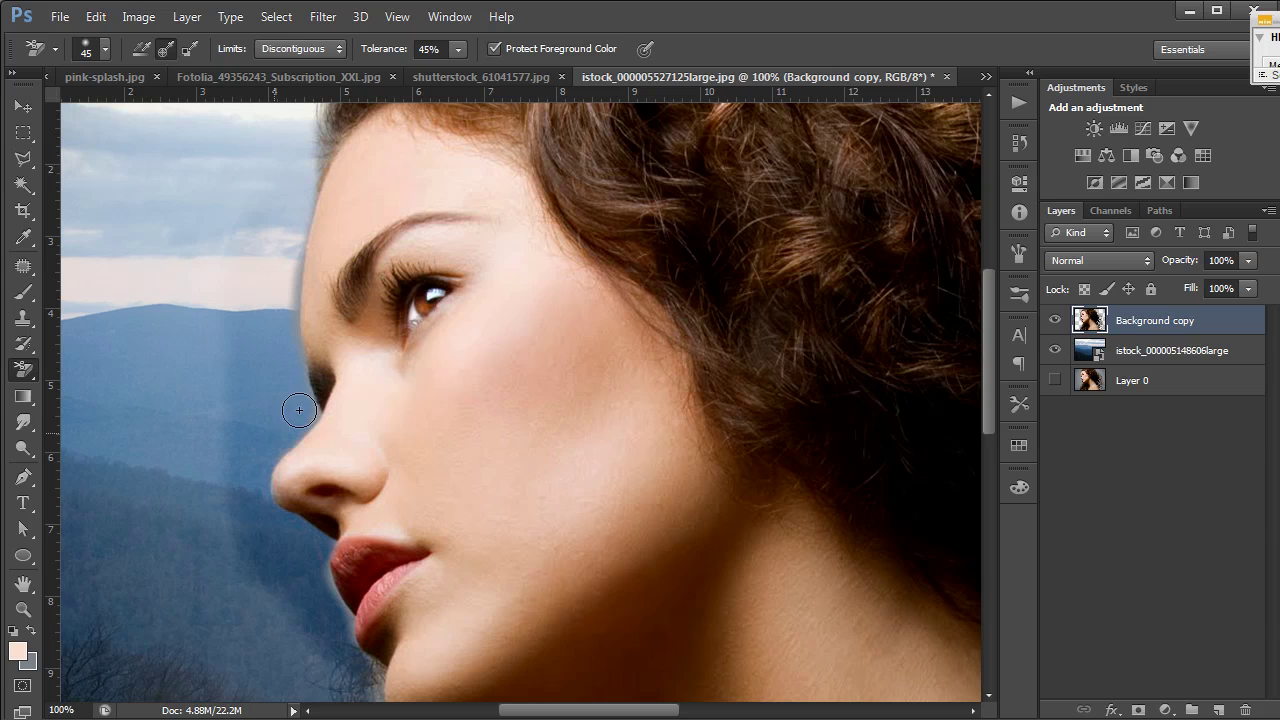
Pan over the lips, chin and top of the image, and shrink the eraser brush to 20
mouse_move(283, 463)
left_mouse_down()
mouse_move(263, 420)
mouse_move(297, 417)
mouse_move(340, 543)
left_mouse_up()
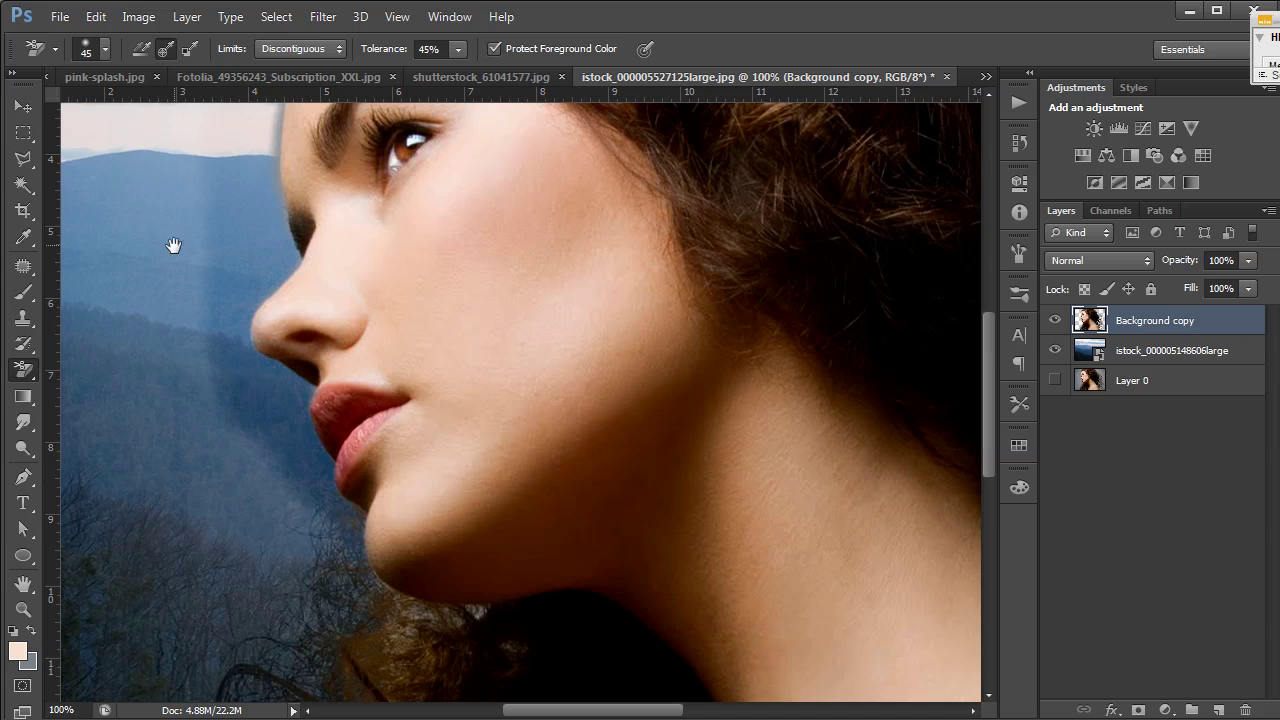
left_click_drag(173, 246, 197, 532)
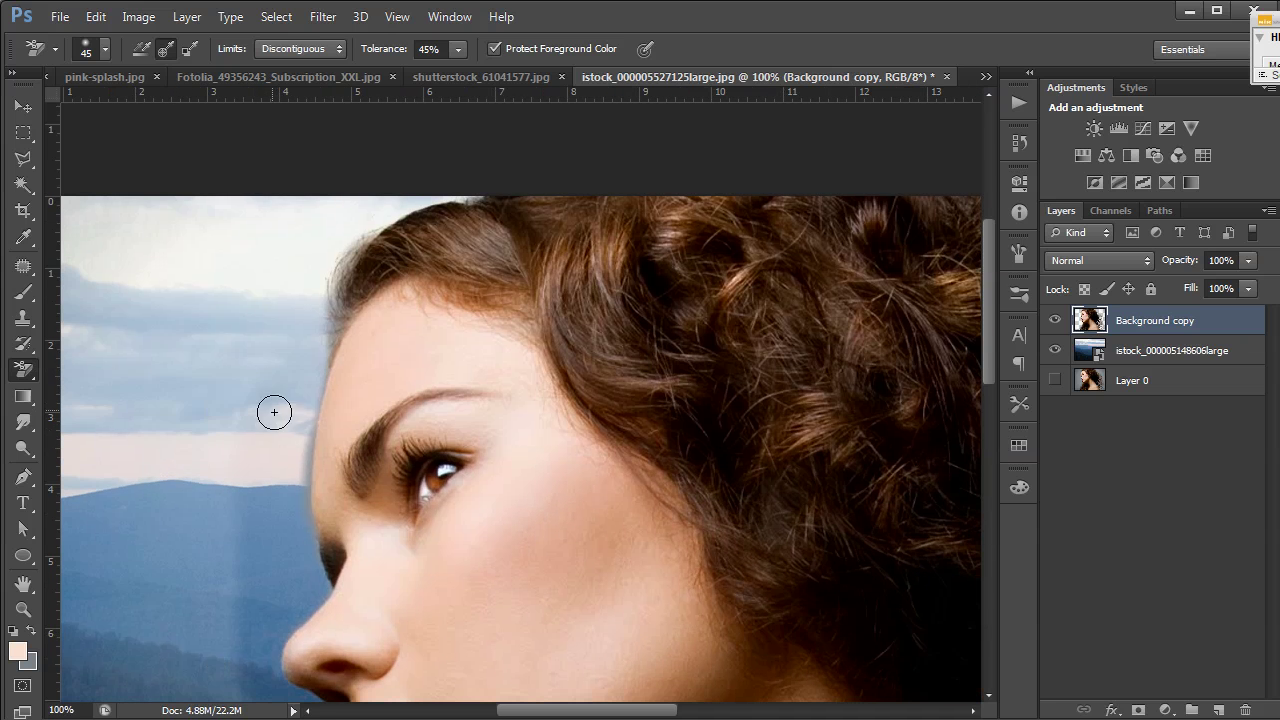
key("bracketleft")
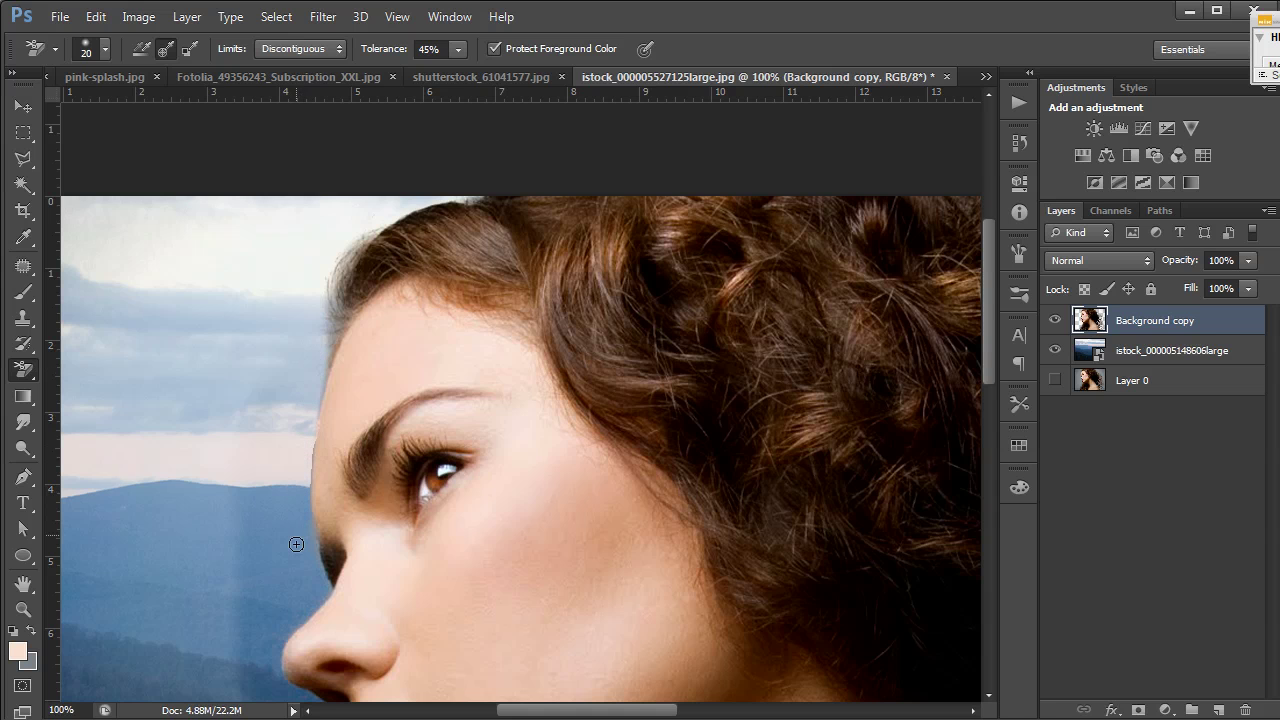
Zoom to 300% on the mountains beside the nose to inspect the edge, then back out to 50%
key("z")
left_click(271, 567, "alt")
left_click(271, 567, "alt")
left_click(271, 565, "alt")
left_click(316, 489)
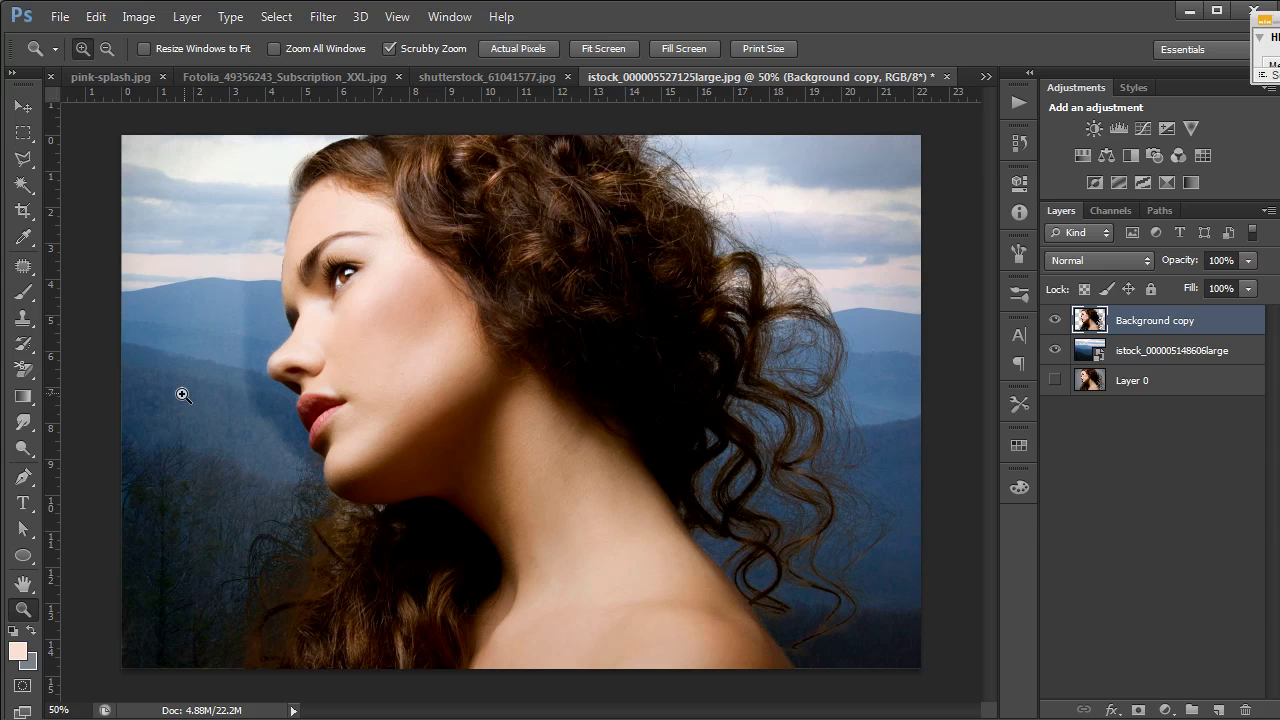
left_click_drag(198, 352, 193, 374)
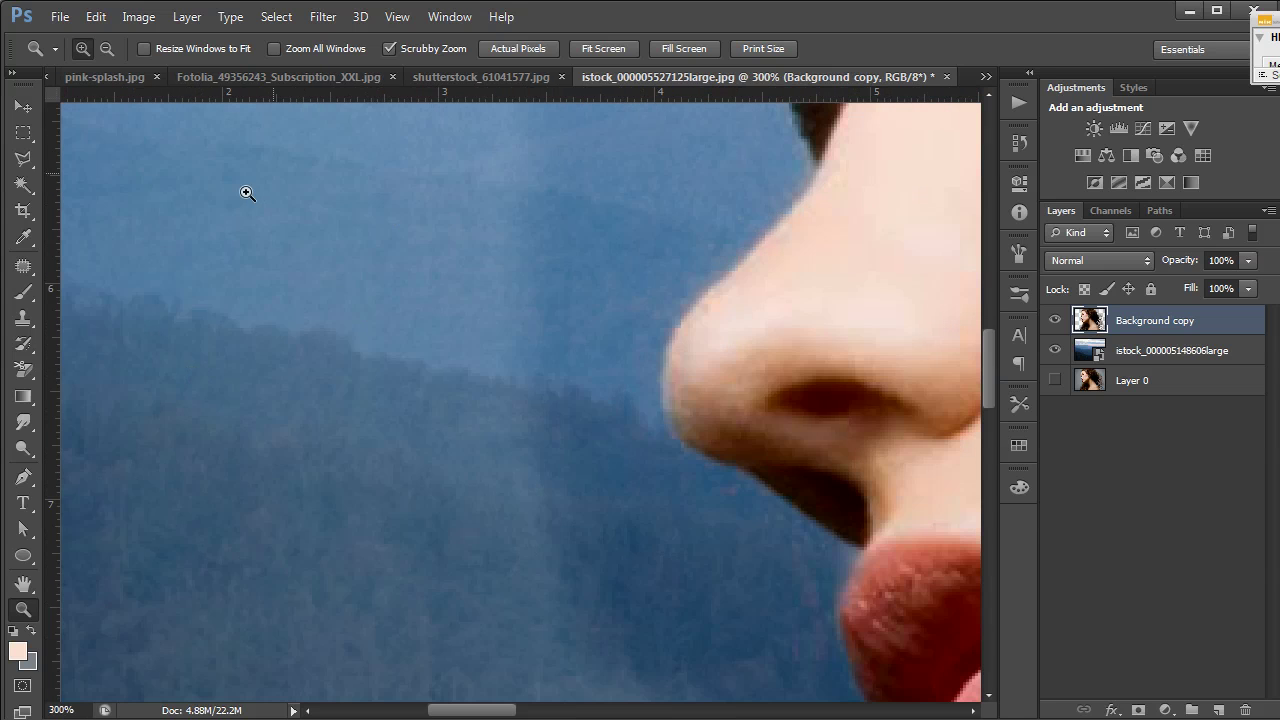
left_click_drag(251, 297, 248, 316)
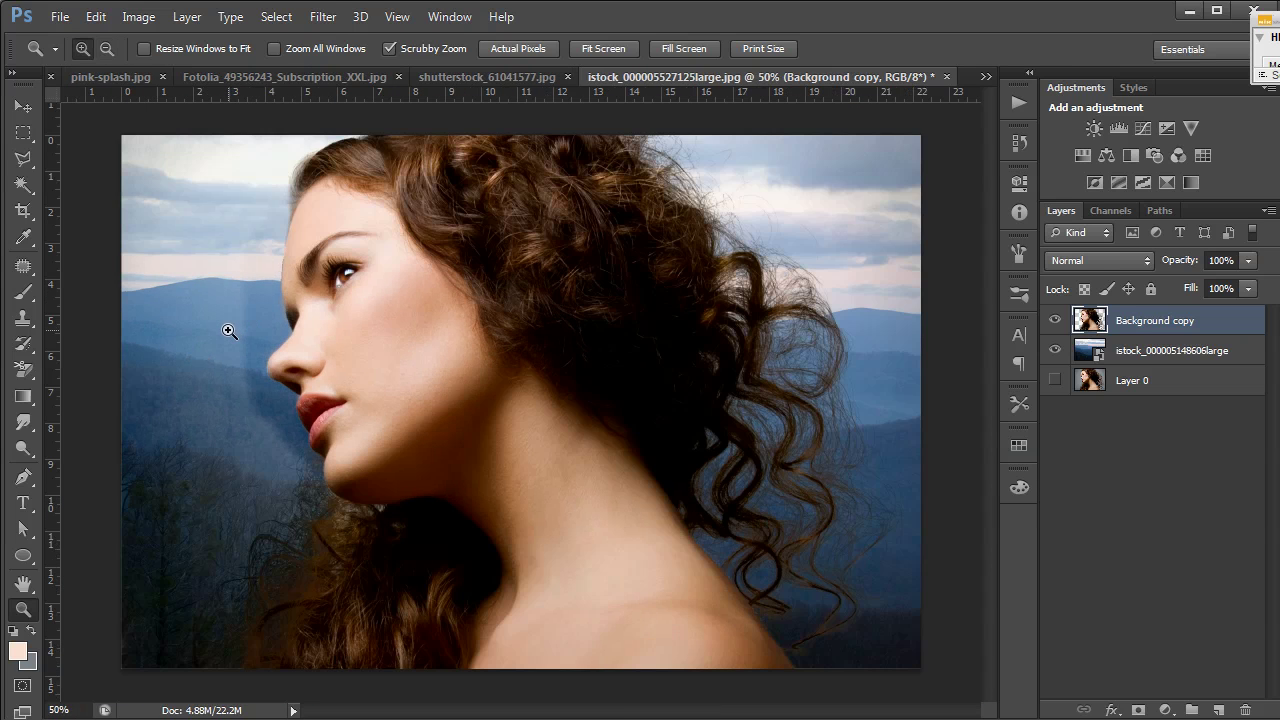
Give the Background Eraser 73% tolerance and a 250 px brush, checking 0% hardness in brush settings
key("e")
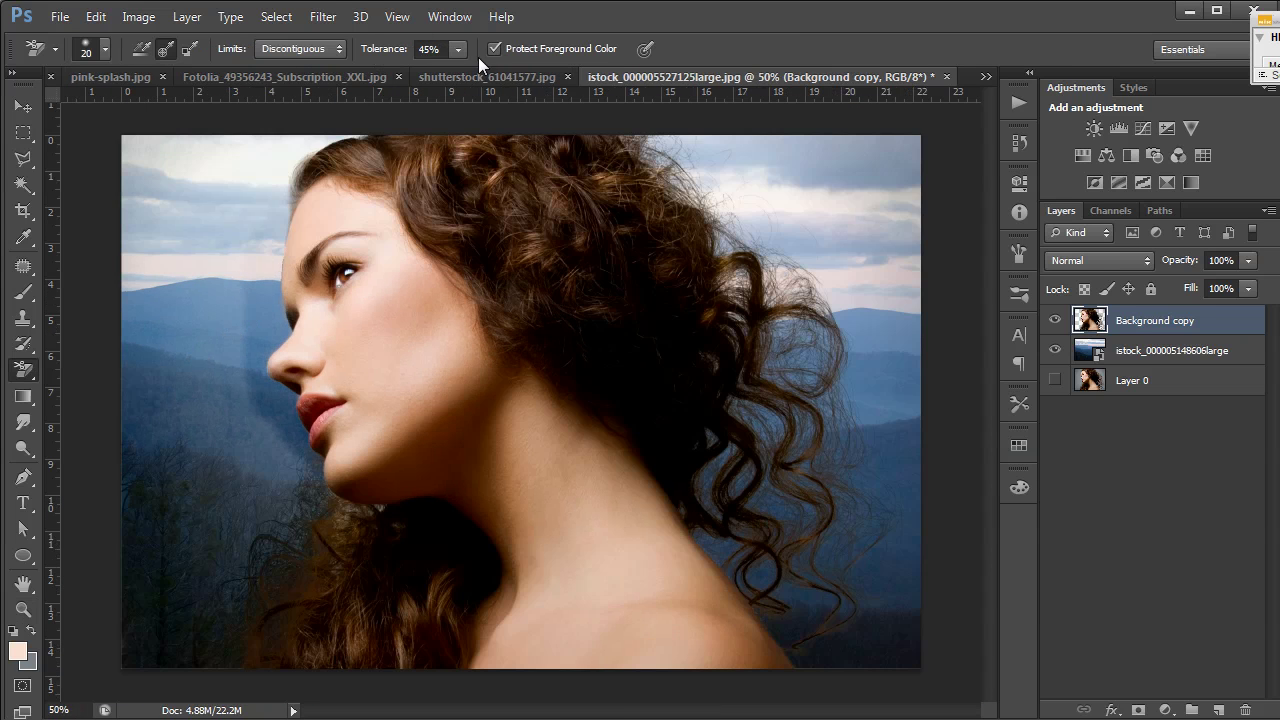
left_click(458, 49)
left_click_drag(461, 54, 486, 72)
key("bracketright")
key("bracketright")
key("bracketright")
key("bracketright")
key("bracketright")
key("bracketright")
key("bracketright")
key("bracketright")
key("bracketright")
key("bracketright")
key("bracketright")
key("bracketright")
key("bracketright")
right_click(201, 289)
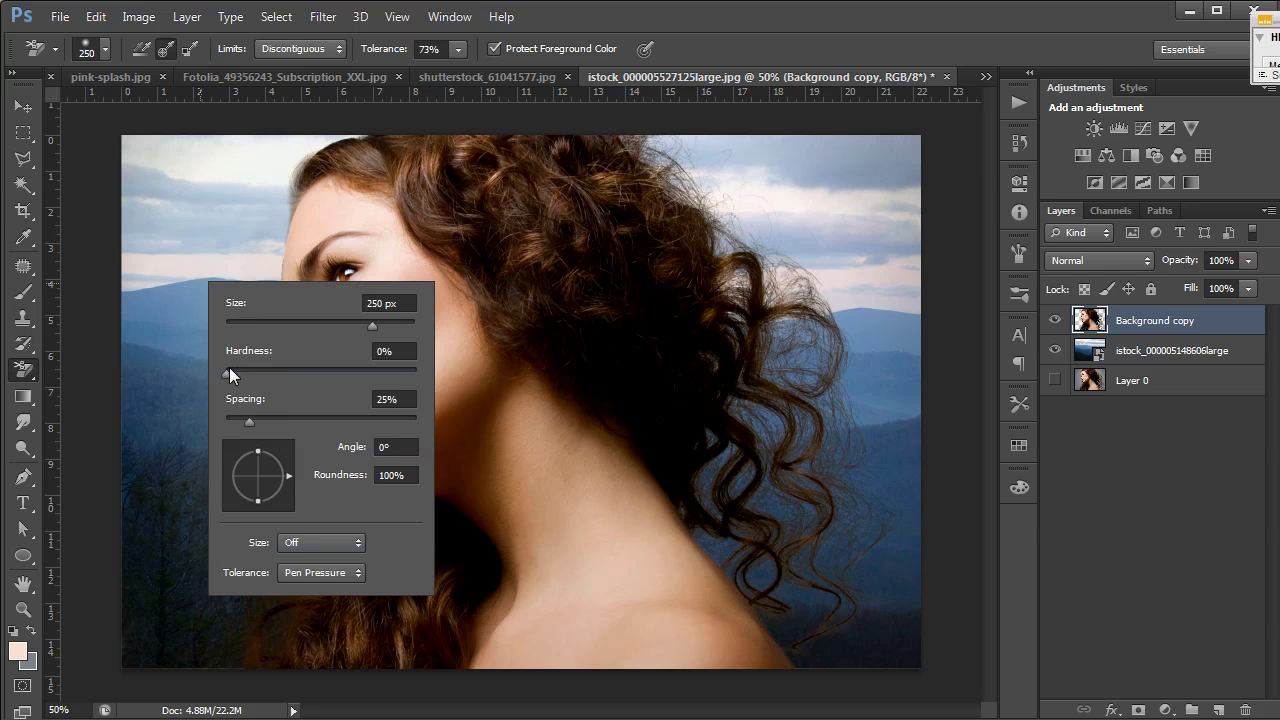
left_click(158, 320)
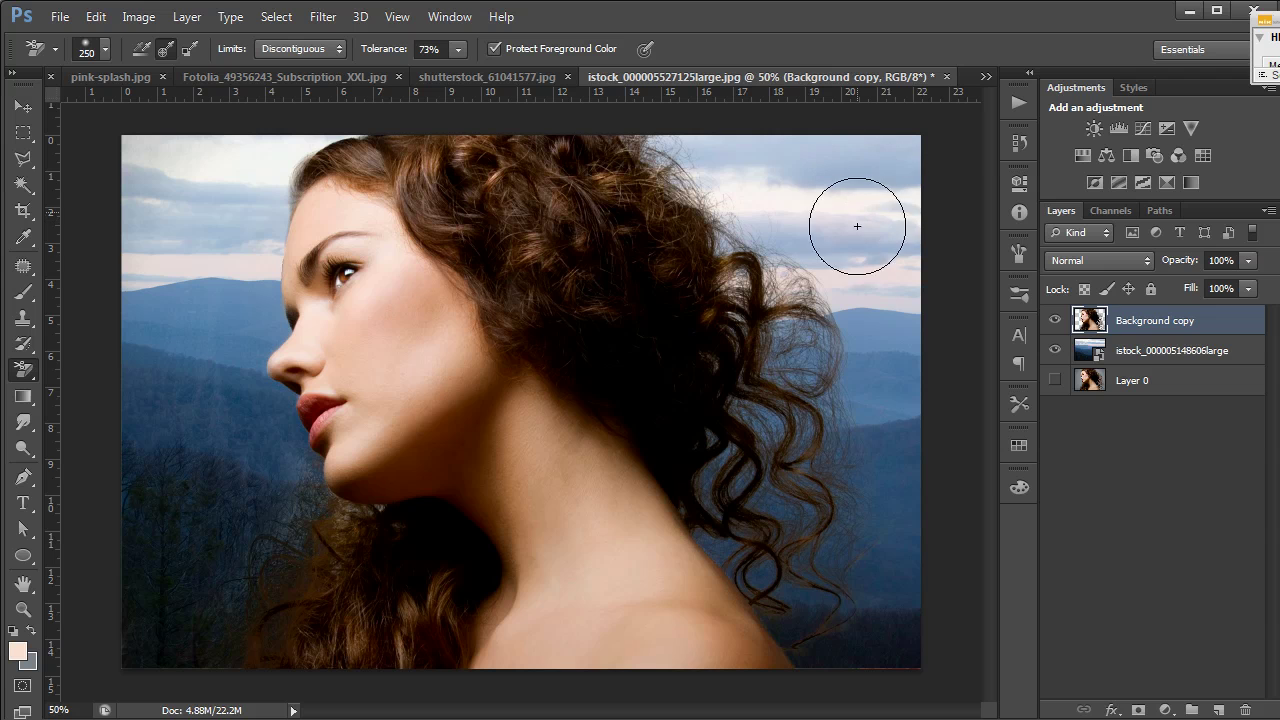
Zoom out and toggle the mountain landscape layer off and on to compare the cut-out
key("z")
left_click(378, 537, "alt")
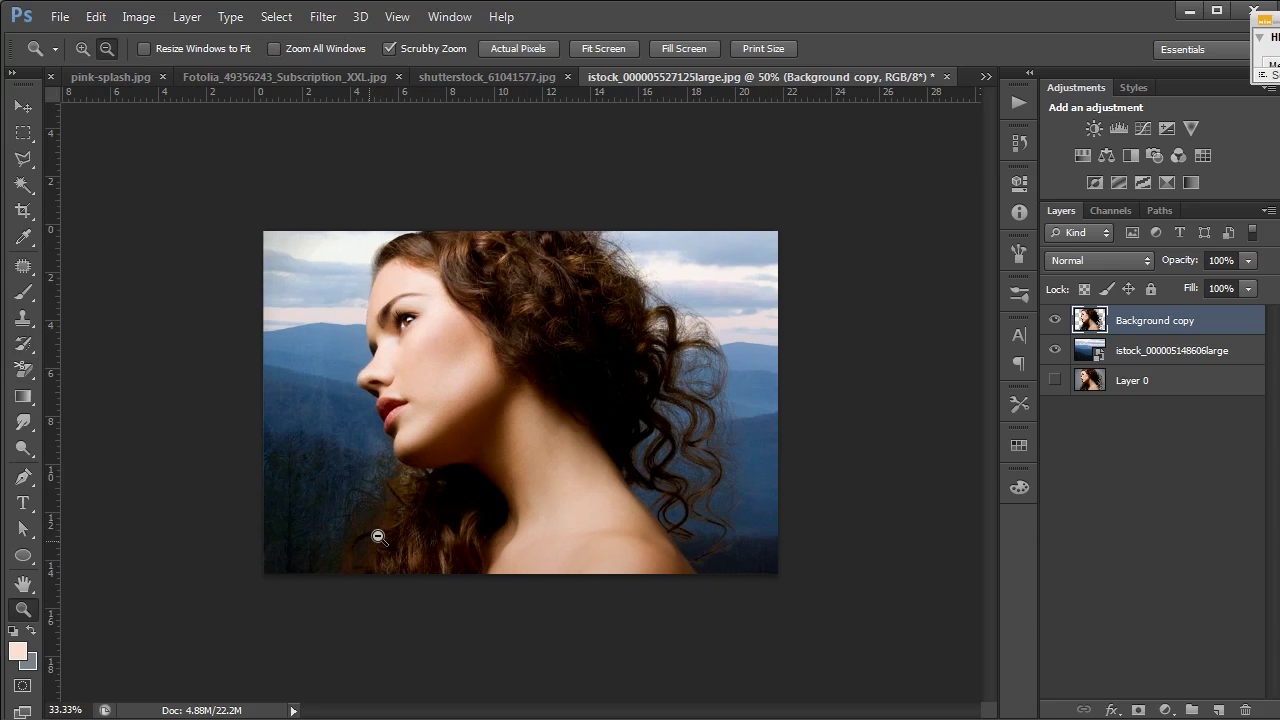
left_click(378, 537, "alt")
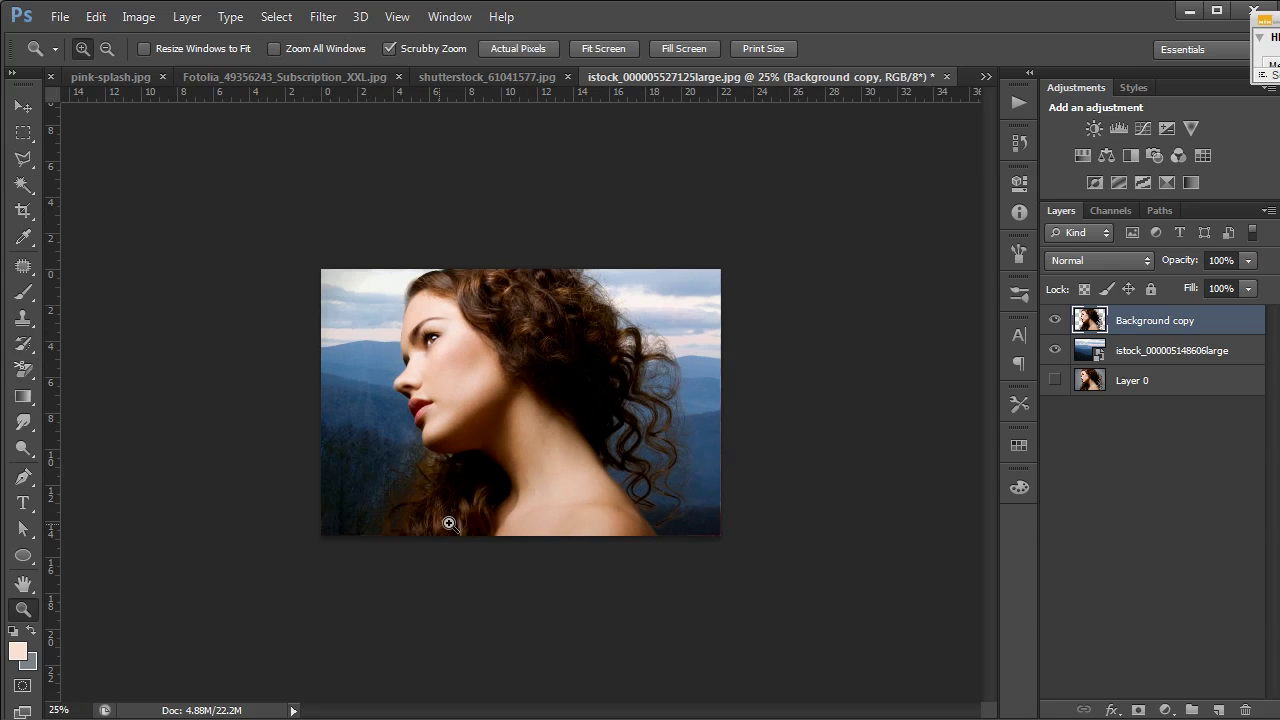
left_click(1055, 351)
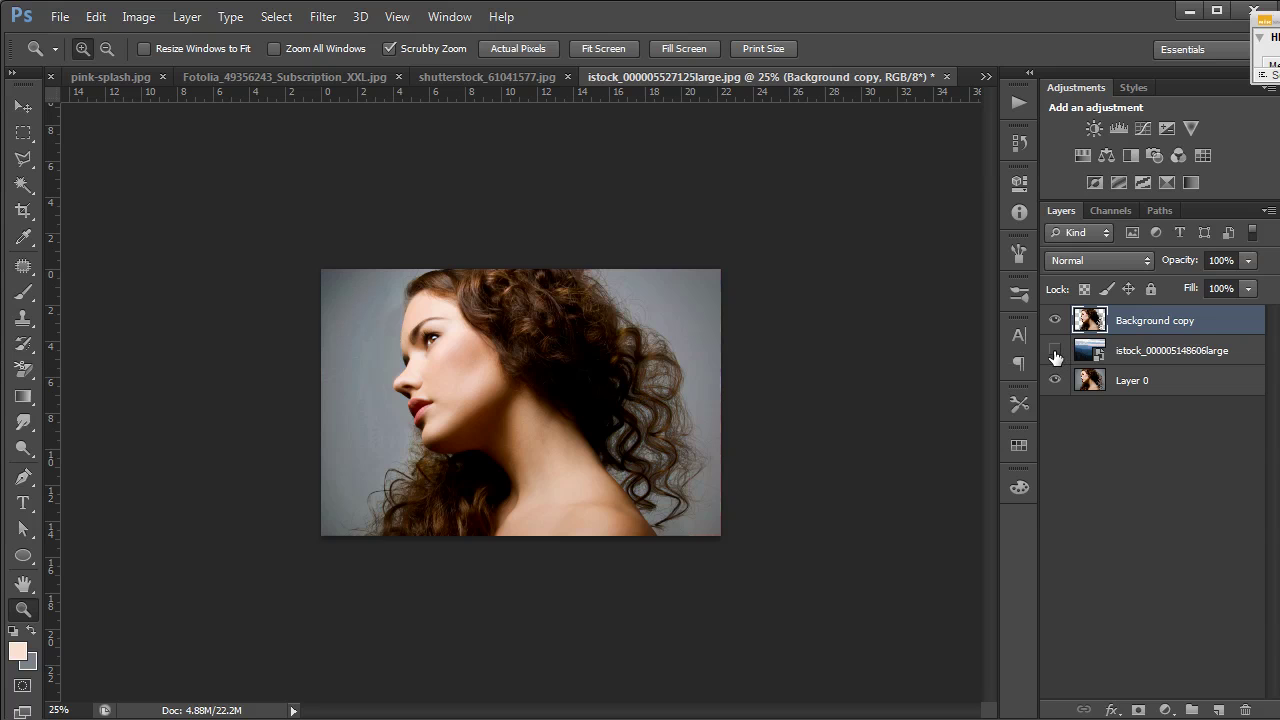
left_click(1055, 351)
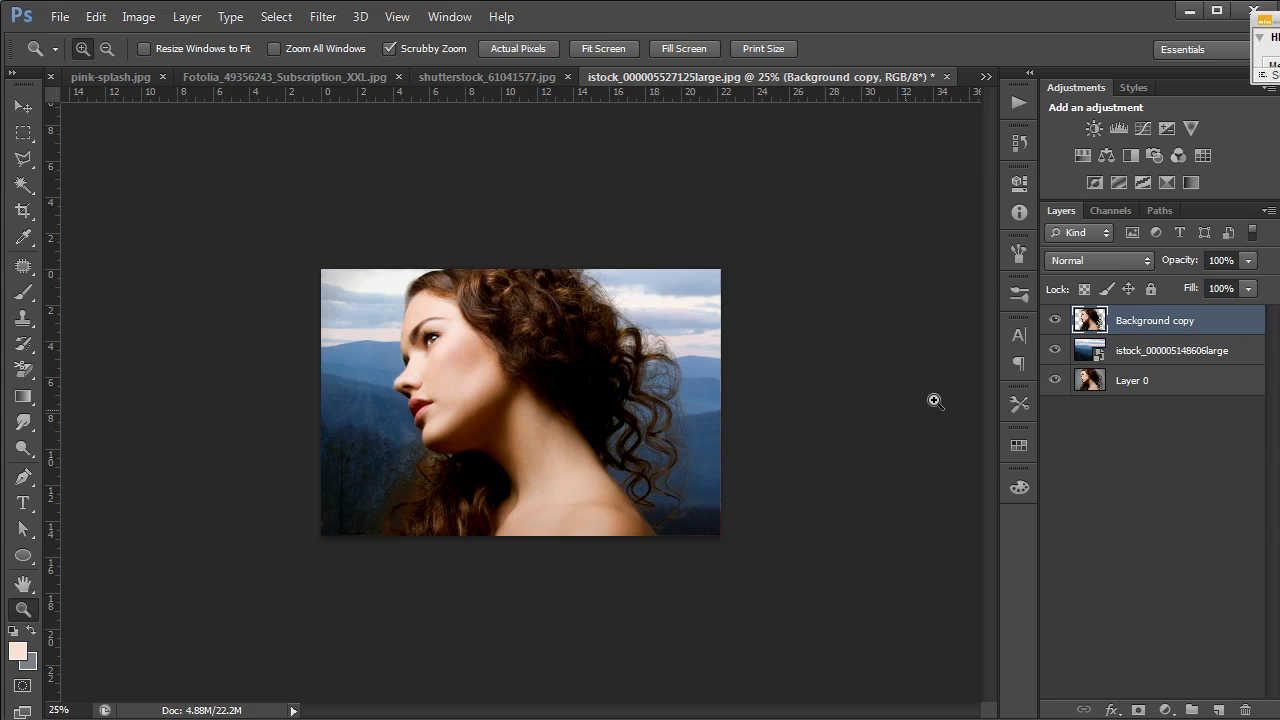
Zoom in on the hair strands against the mountains to inspect the edges, then zoom back out
key("ctrl+1")
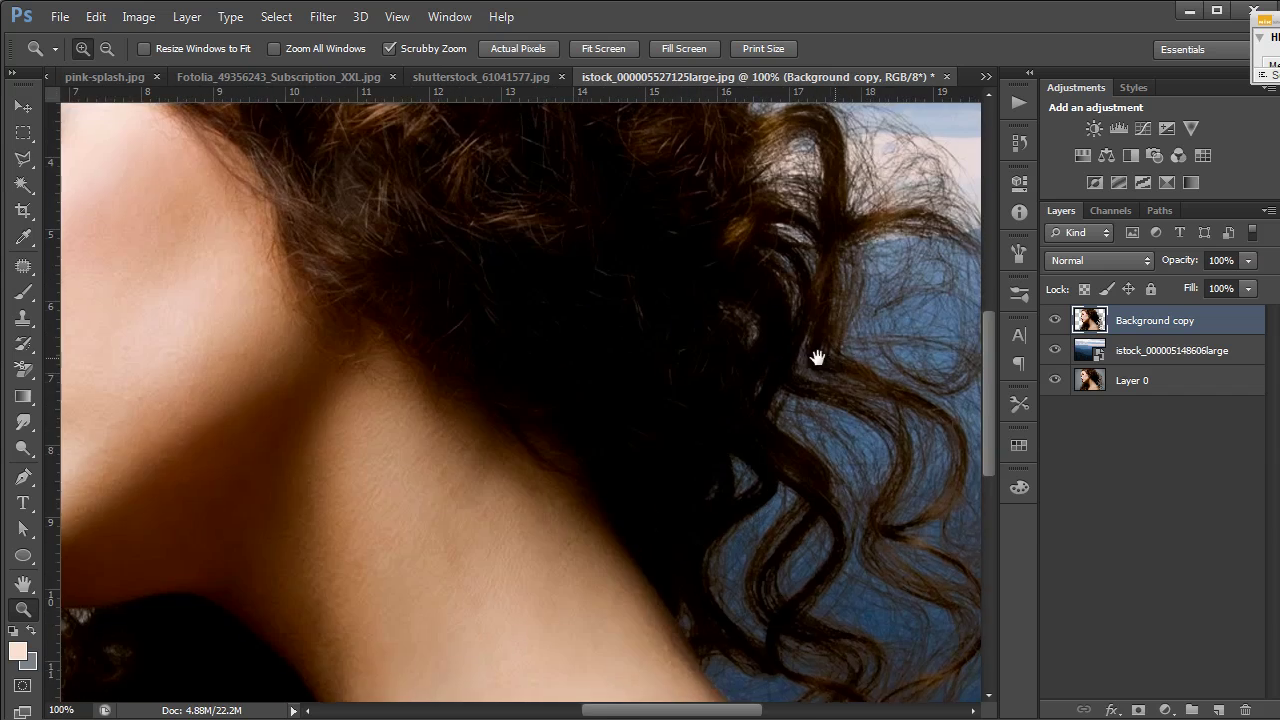
left_click_drag(817, 357, 685, 361)
left_click(685, 361)
left_click(676, 366)
left_click(674, 370, "alt")
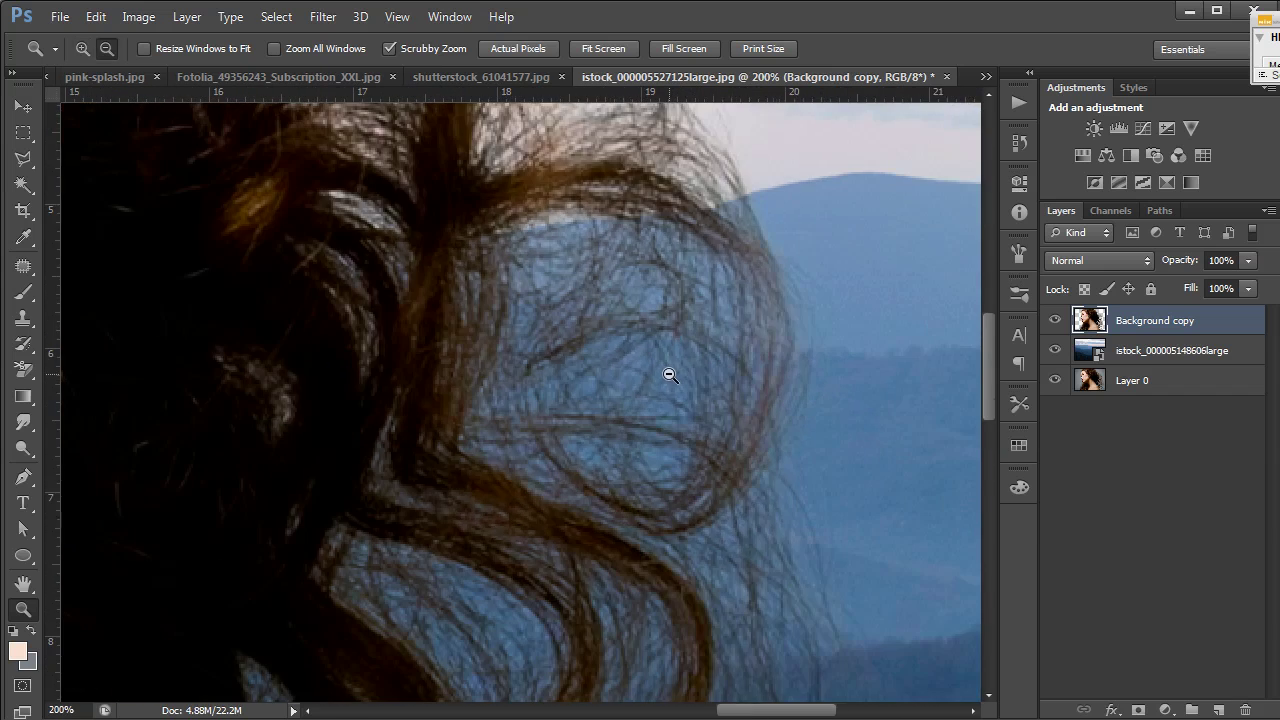
left_click(674, 378, "alt")
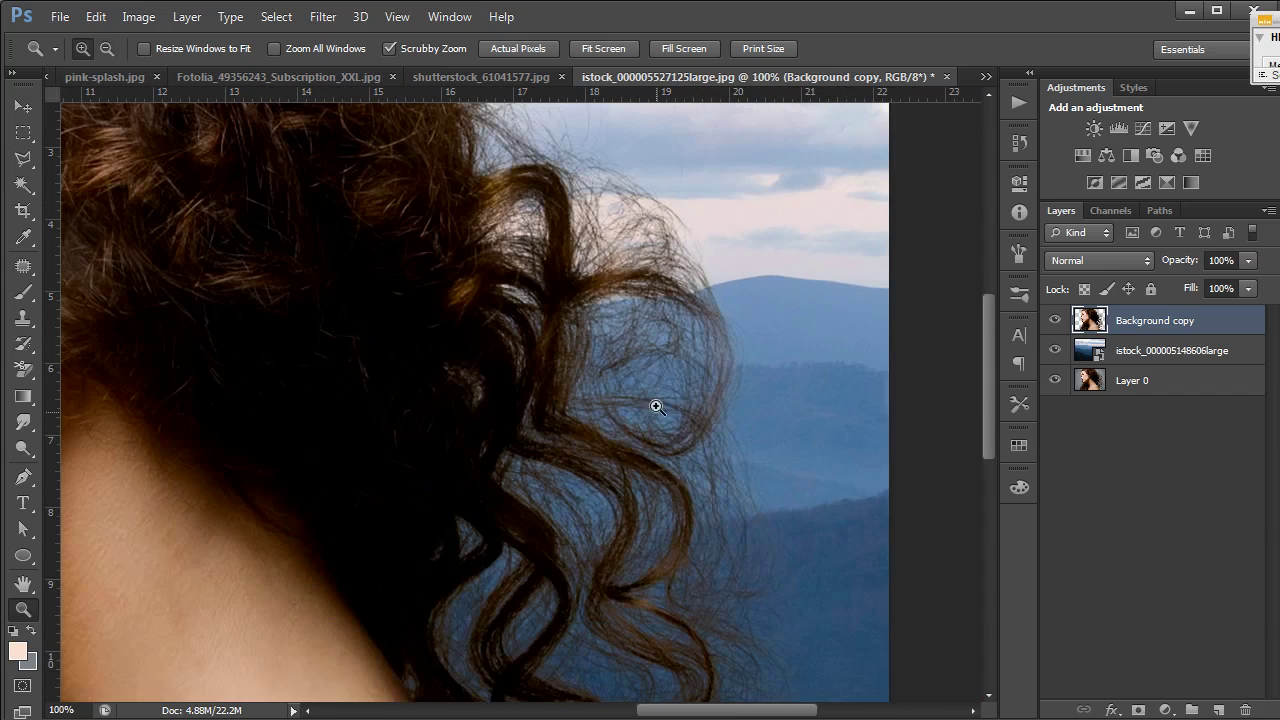
scroll(620, 470, "up", 5)
left_click(546, 385, "alt")
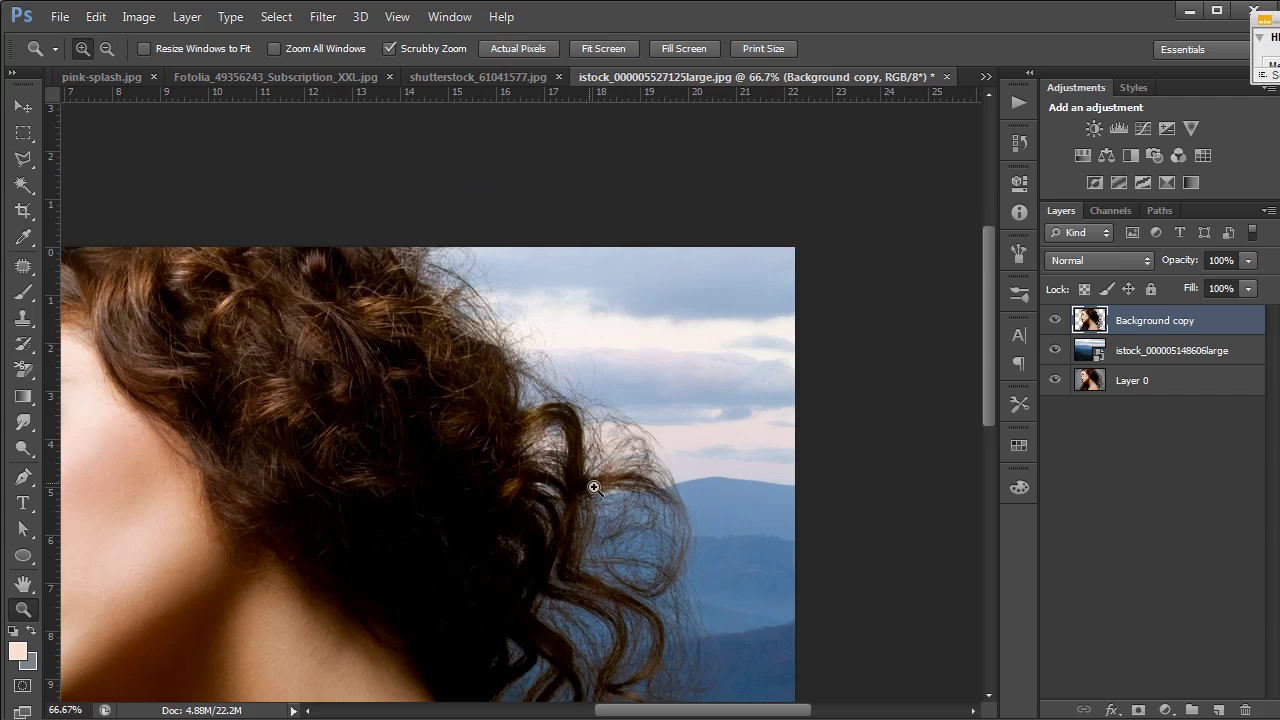
left_click(606, 534, "alt")
left_click(605, 536, "alt")
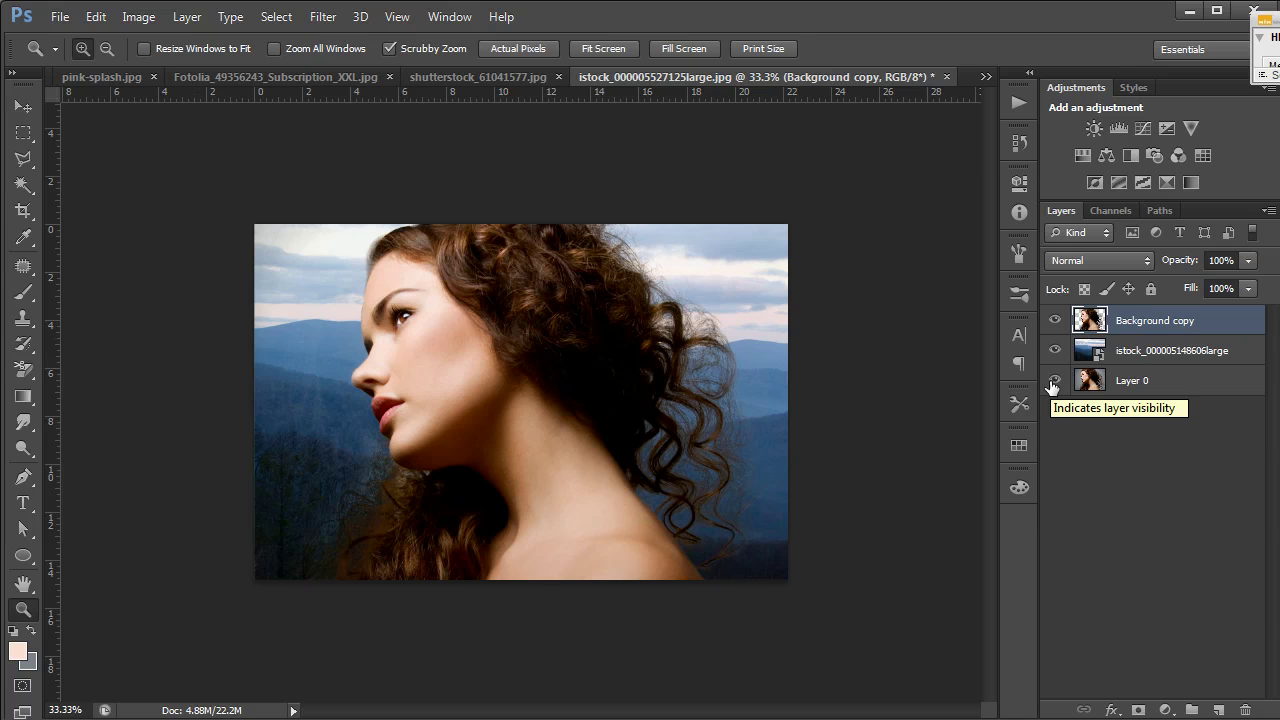
Zoom in on the woman's face to check the profile edge, then return to the whole image at 50%
left_click(385, 340)
left_click(386, 343)
left_click(346, 334)
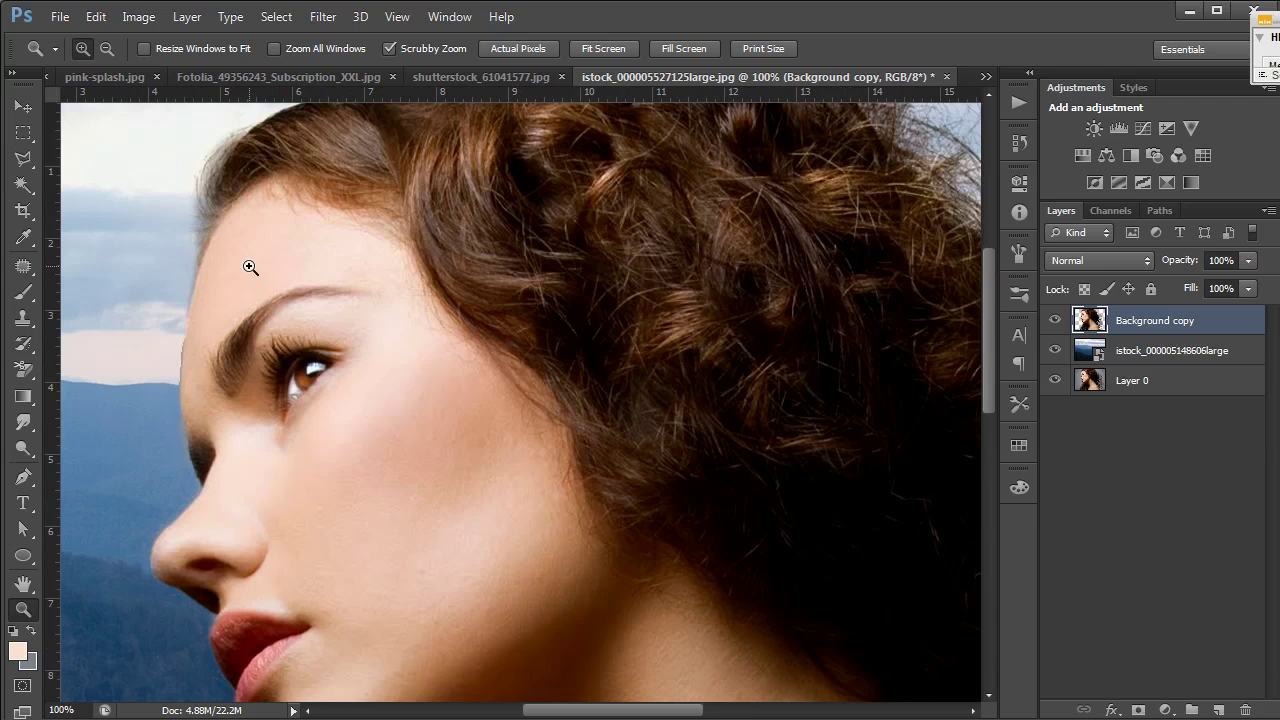
scroll(234, 393, "down", 5)
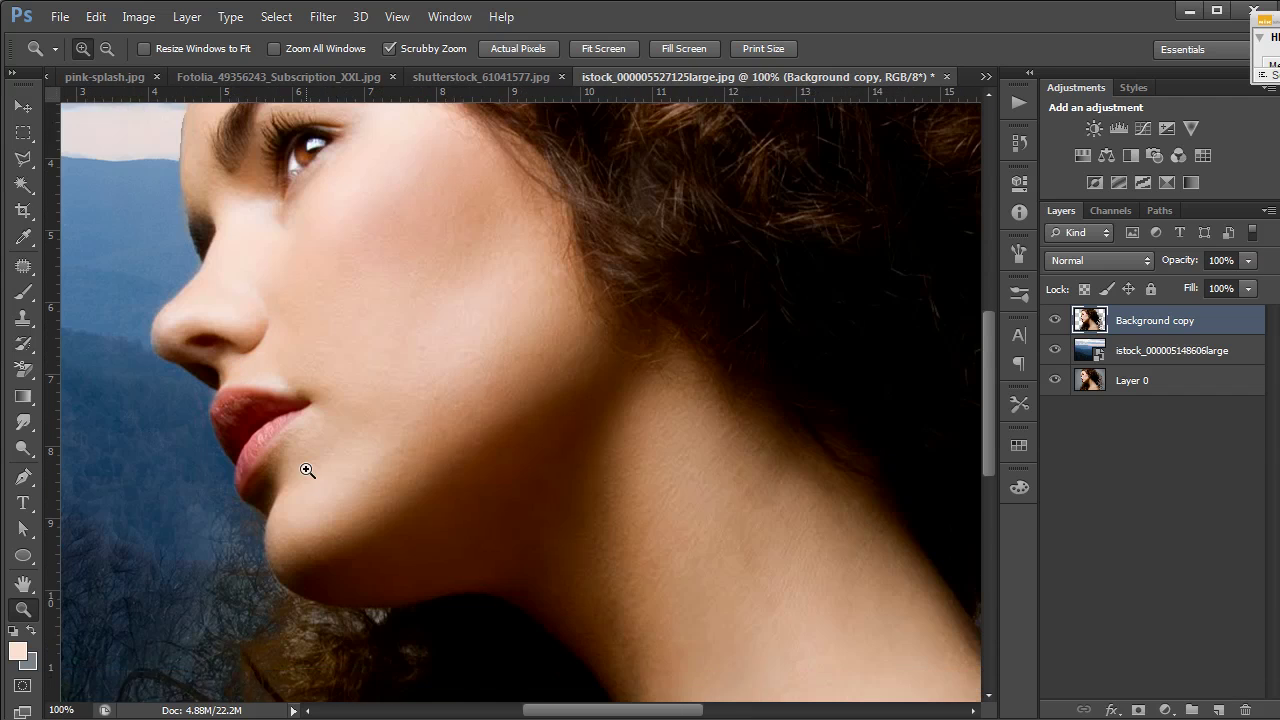
scroll(299, 499, "down", 6)
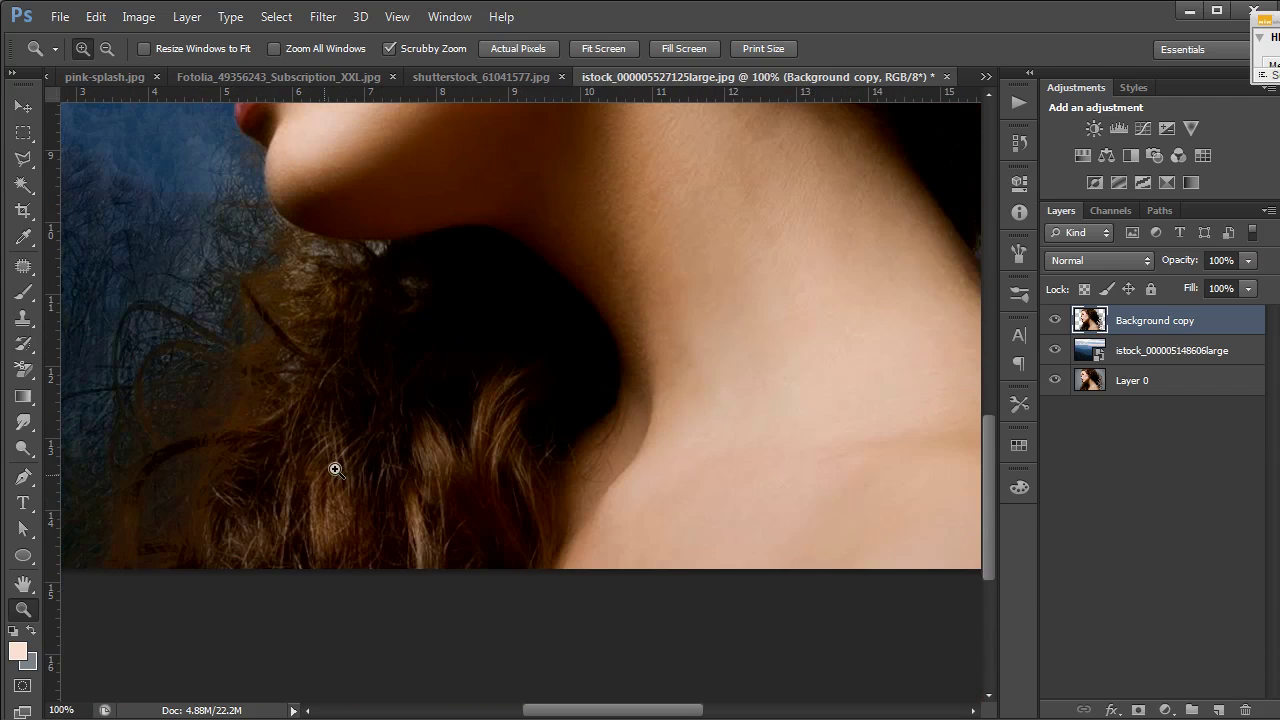
left_click(486, 443, "alt")
left_click(487, 443, "alt")
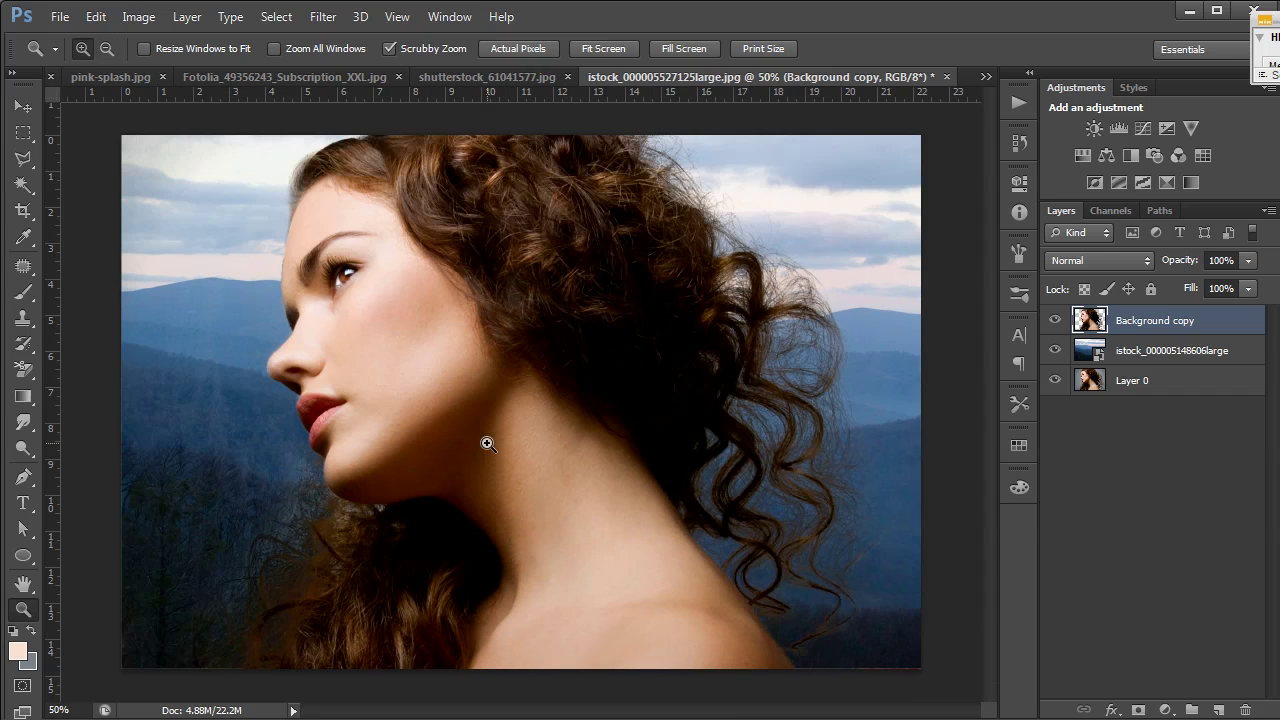